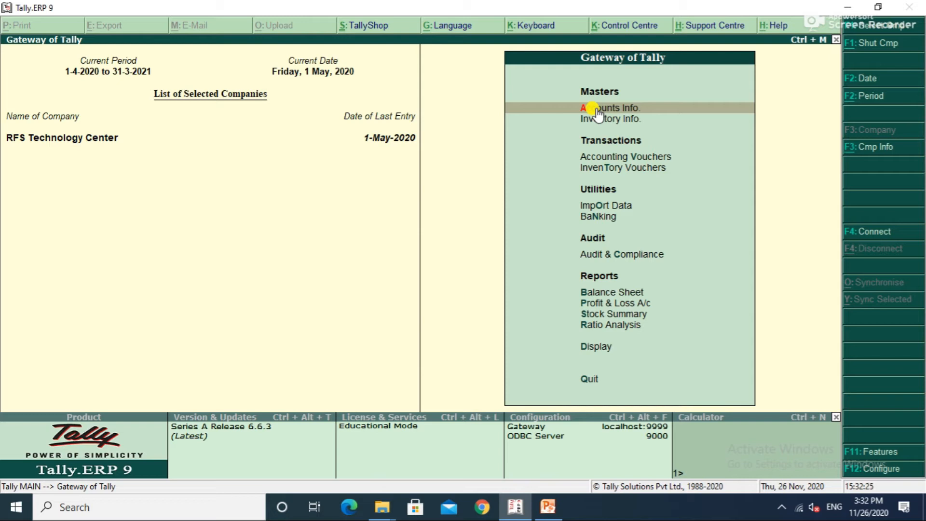
Start creating a single ledger in the accounts masters and name it Office Rent
click(597, 110)
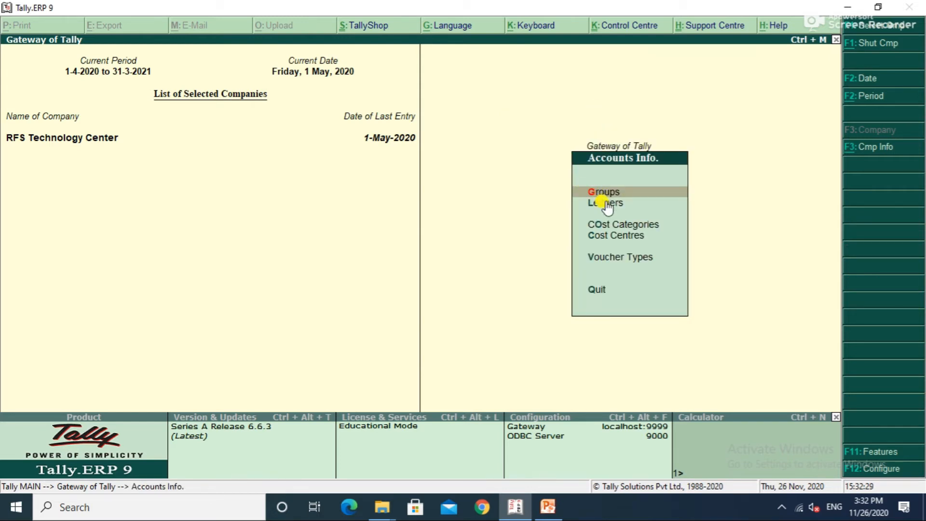
click(602, 204)
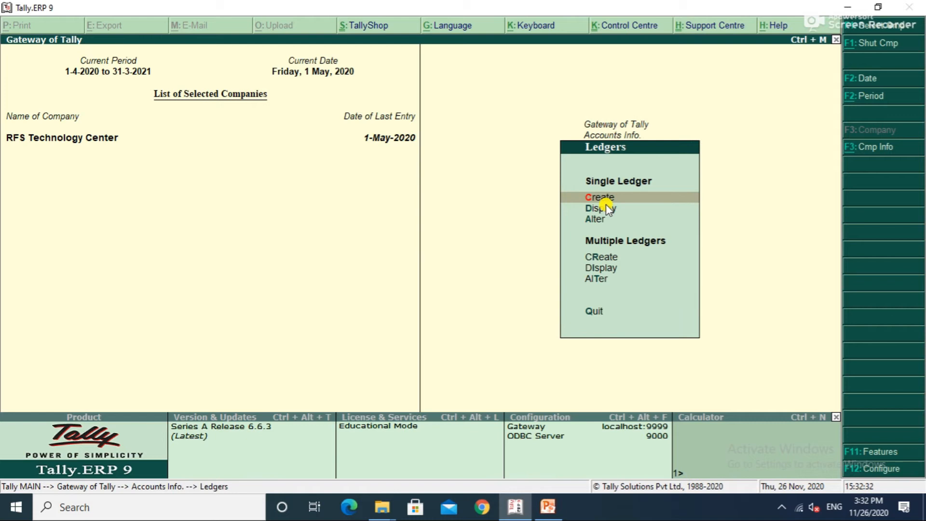
click(596, 199)
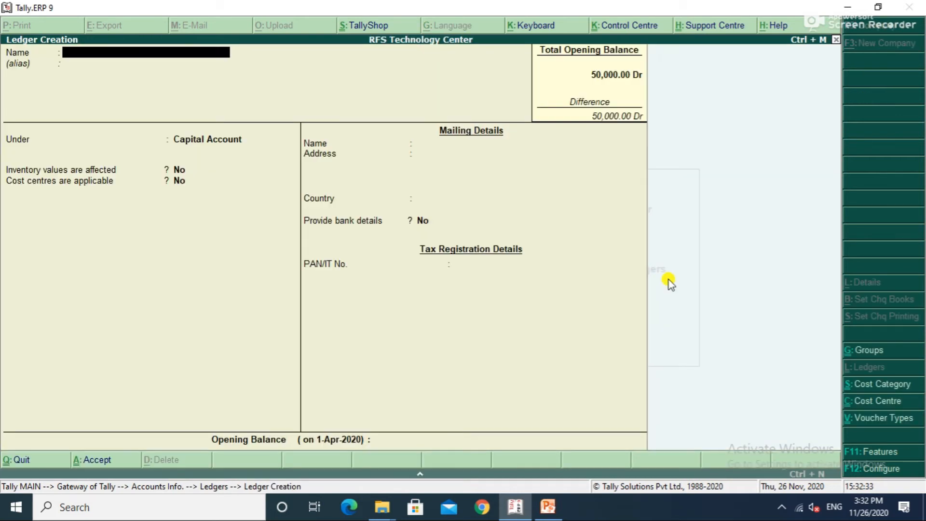
text(Offic e)
key(BackSpace)
key(BackSpace)
text(e Rent)
key(Return)
key(Return)
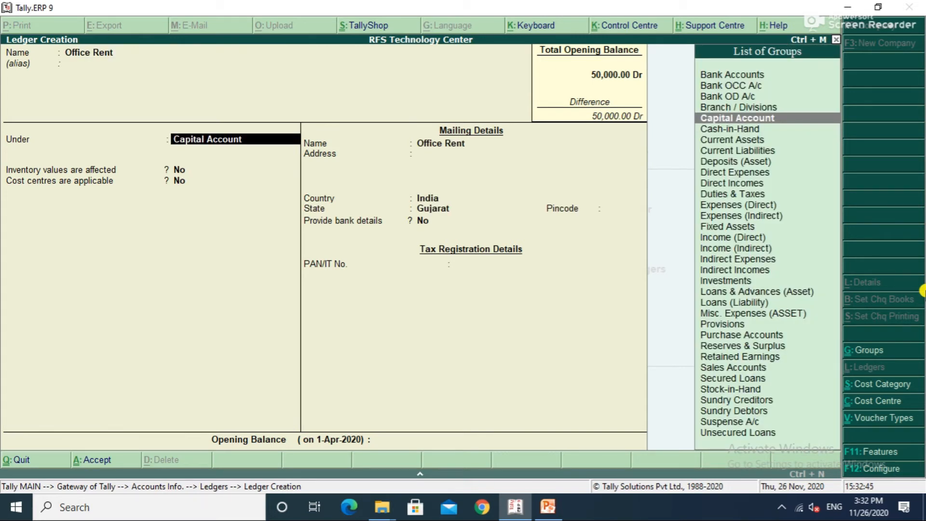
Place the Office Rent ledger under Indirect Expenses with ledger type Not Applicable and cost centres No, and save it
text(i)
key(Down)
key(Down)
key(Down)
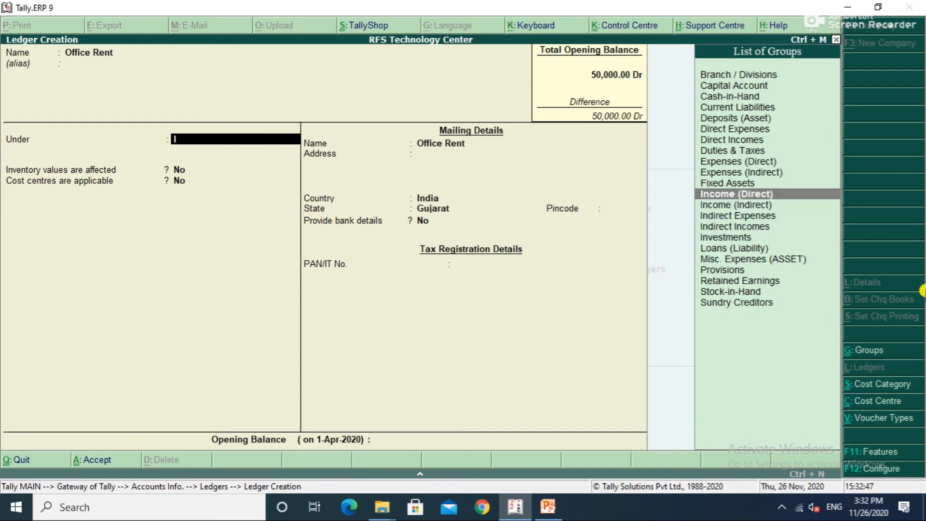
key(Return)
key(Return)
key(Return)
key(n)
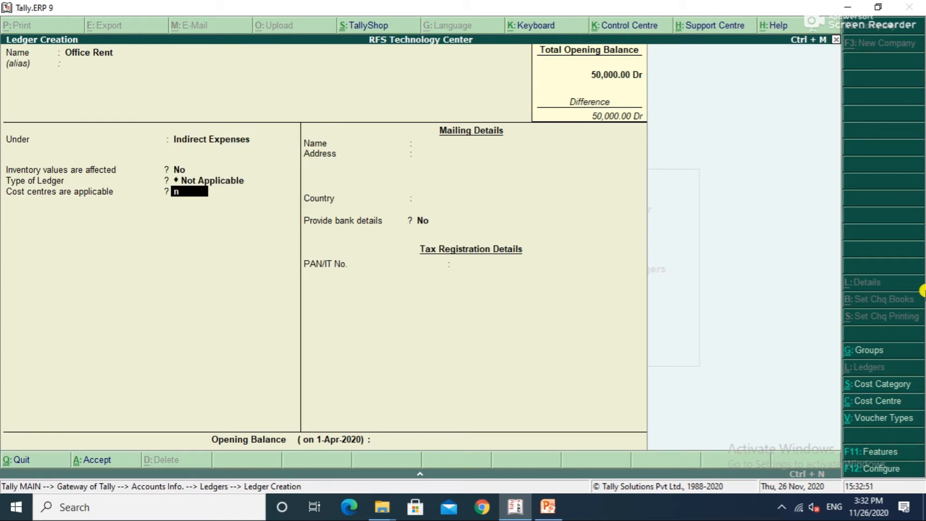
key(Return)
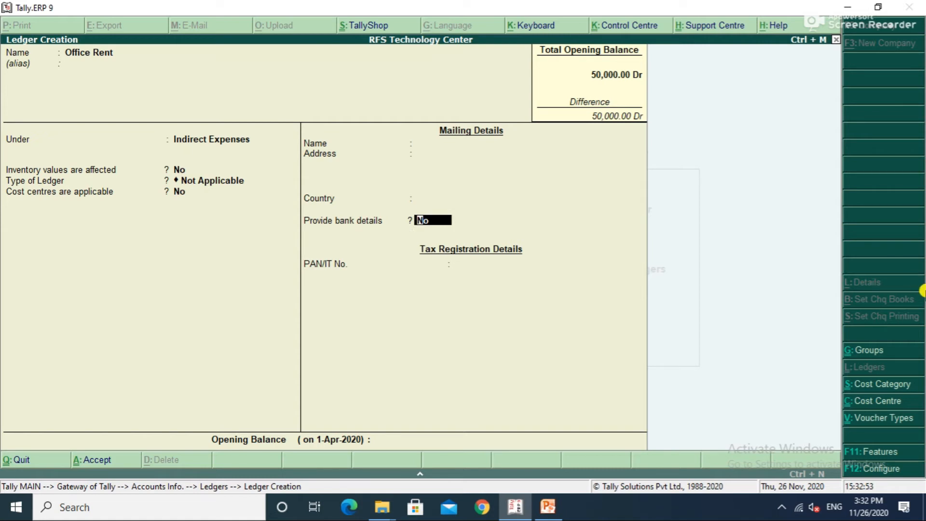
key(ctrl+a)
Name the new ledger Payable Office Rent, leaving the alias blank
text(Pa)
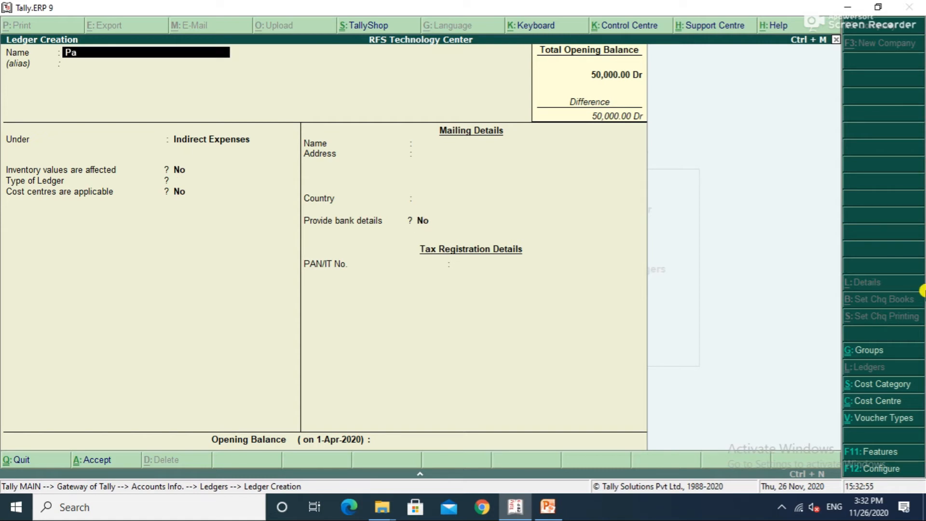
text(yable Office Reny)
key(BackSpace)
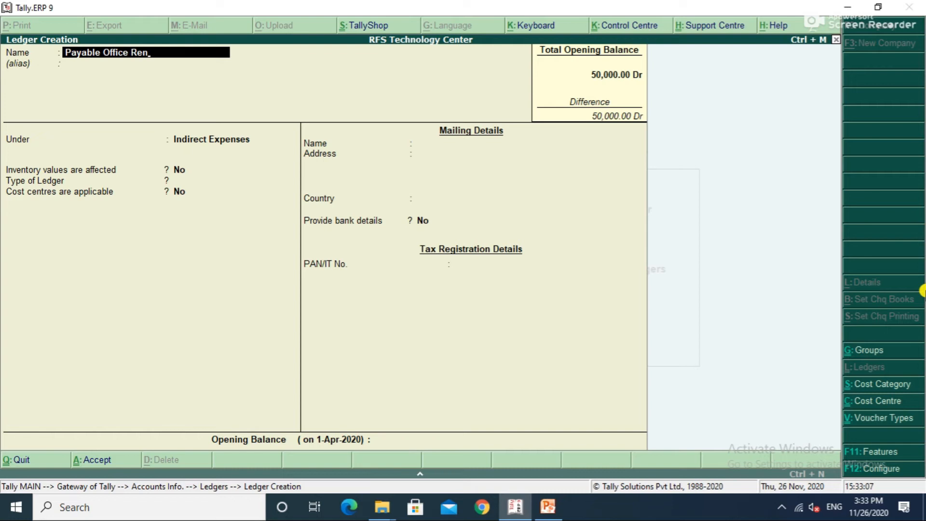
text(t)
key(Return)
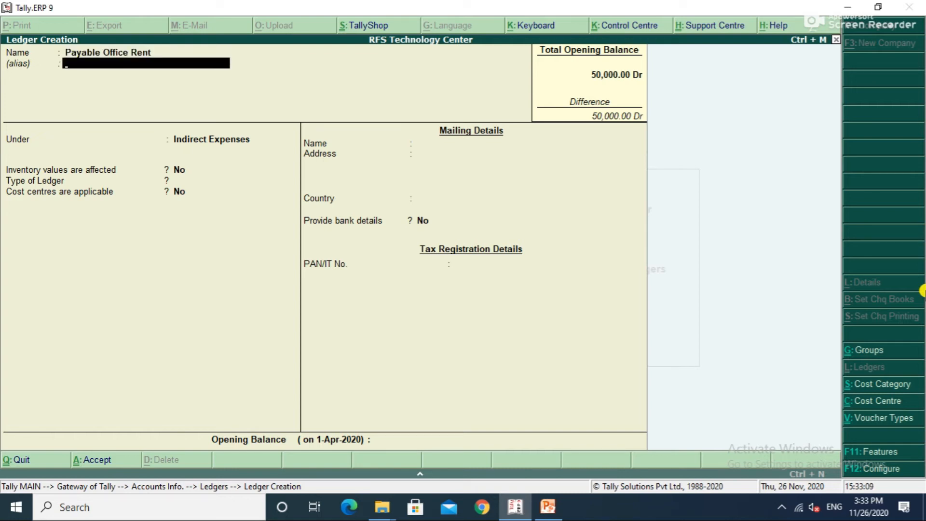
key(Return)
Assign the Payable Office Rent ledger to the Provisions group and save it without an opening balance
text(P)
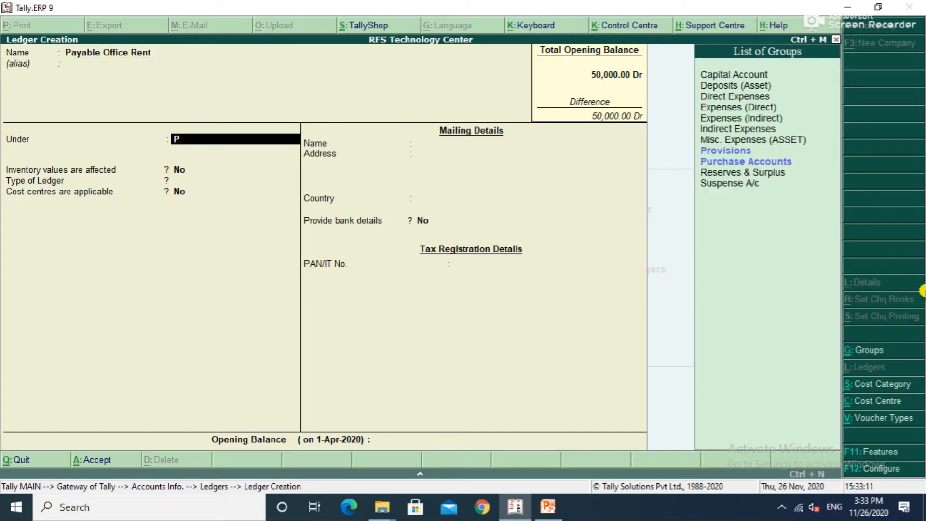
text(ro)
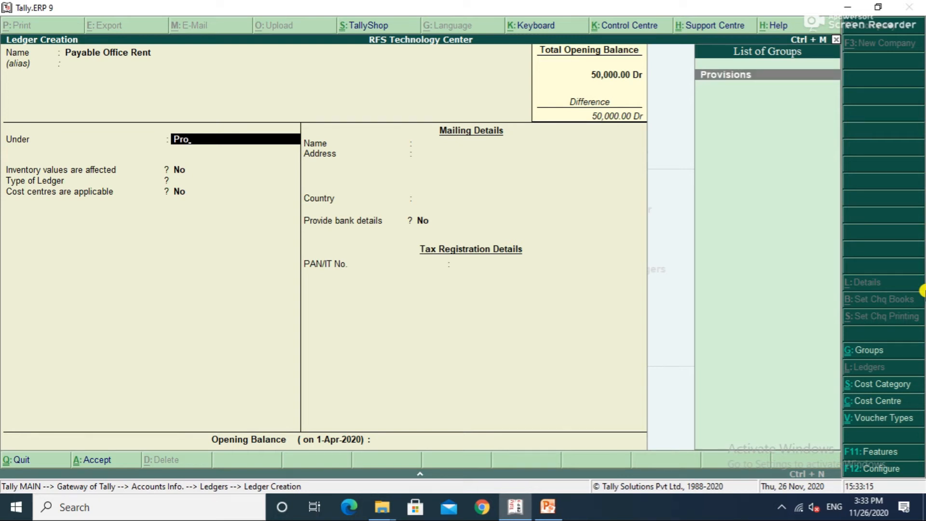
key(Return)
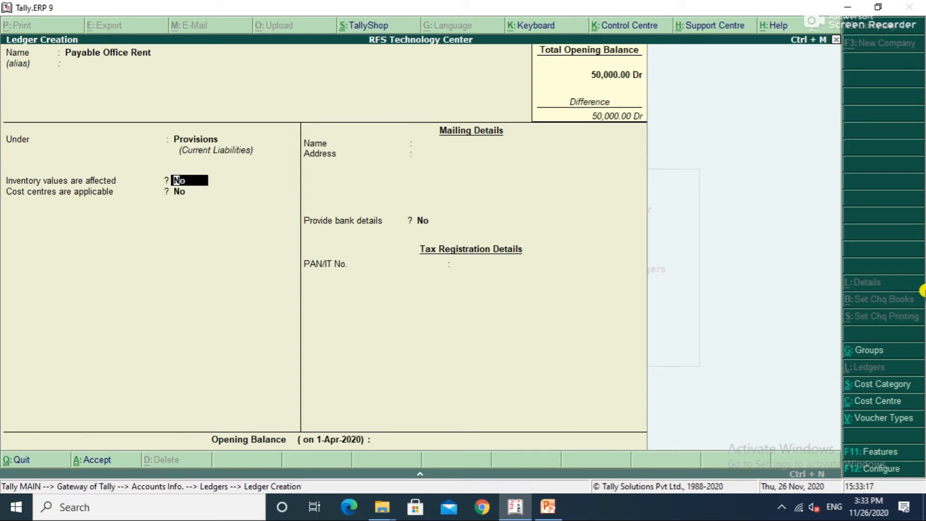
key(Return)
key(Return)
key(Return)
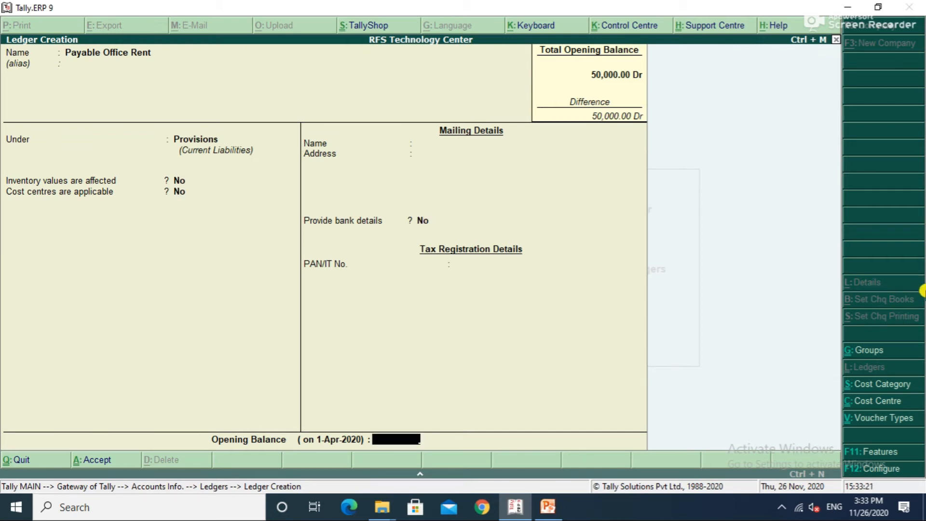
key(ctrl+a)
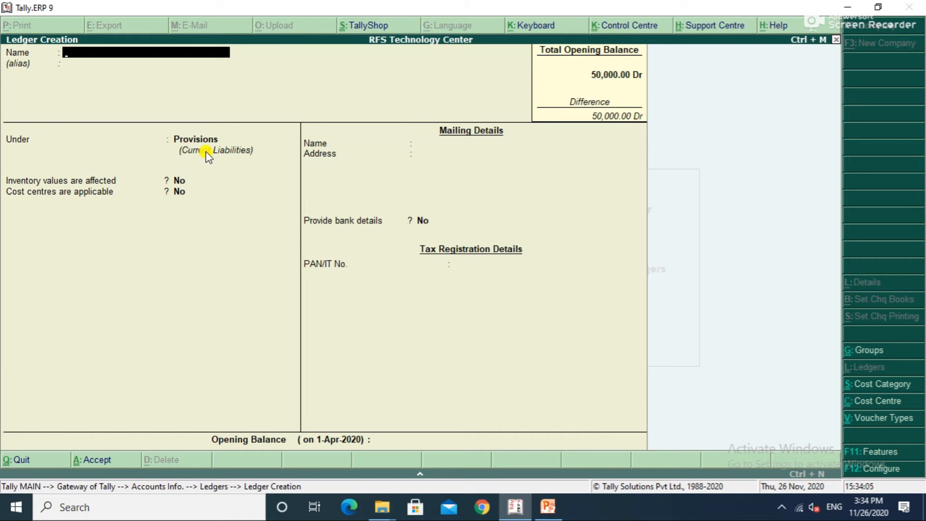
Create a Salary ledger under the Indirect Expenses group and save it
text(Salary)
key(Return)
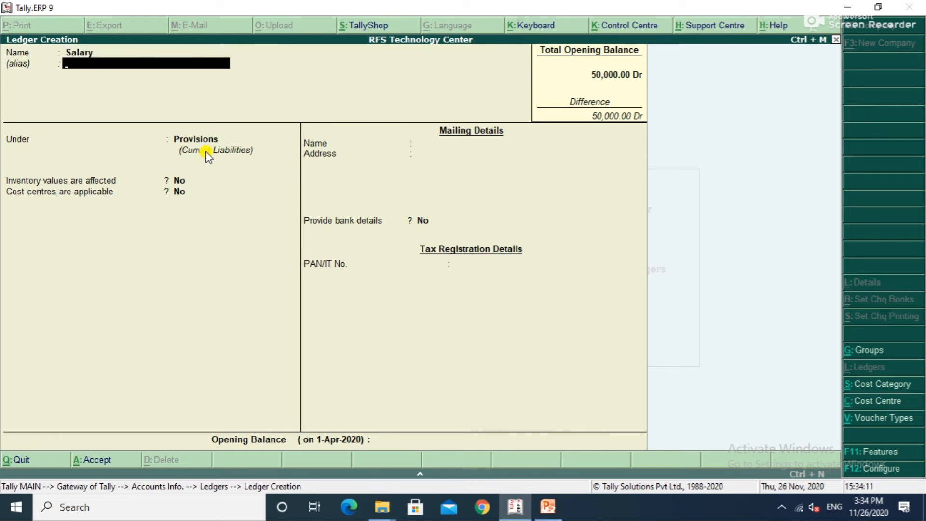
key(Return)
key(Return)
key(BackSpace)
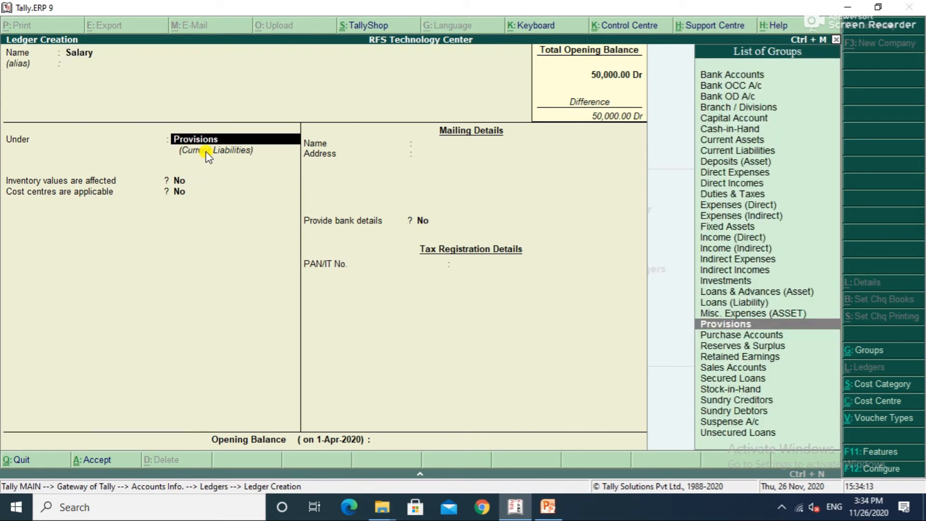
text(In)
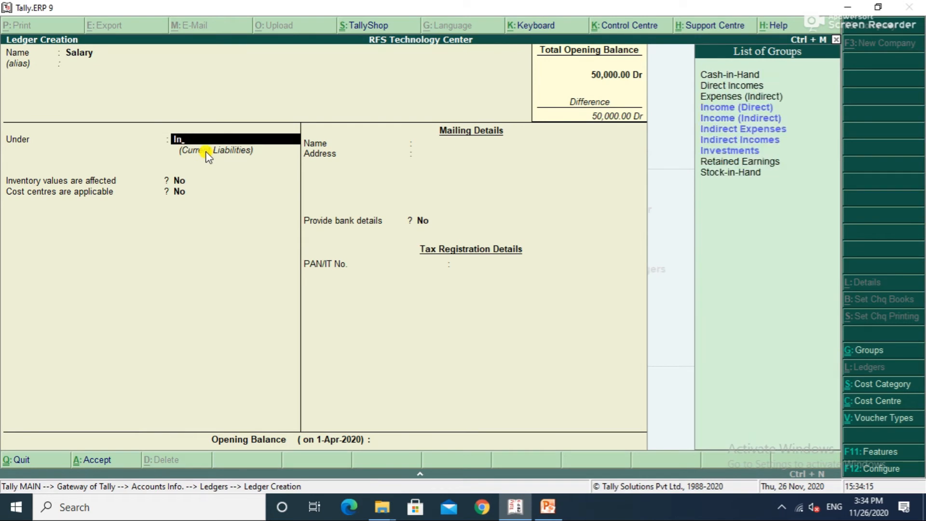
key(Down)
key(Down)
key(Return)
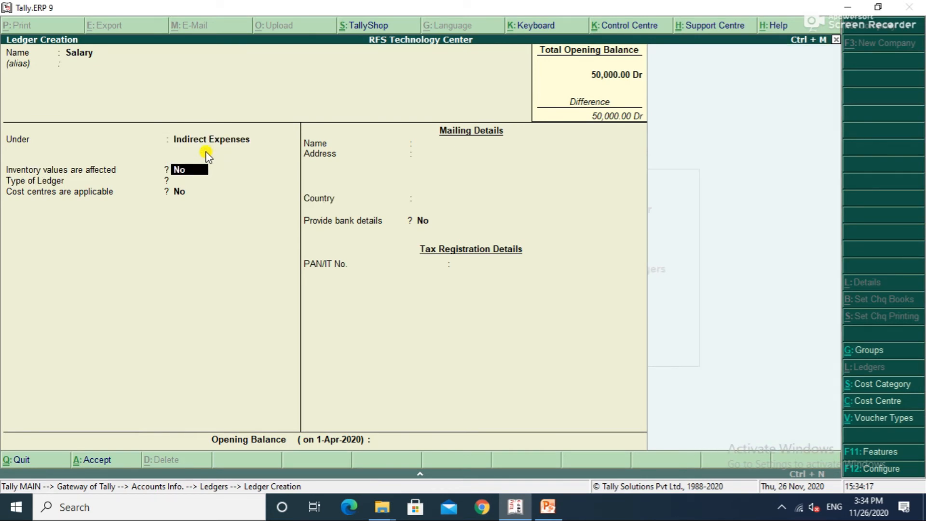
key(ctrl+a)
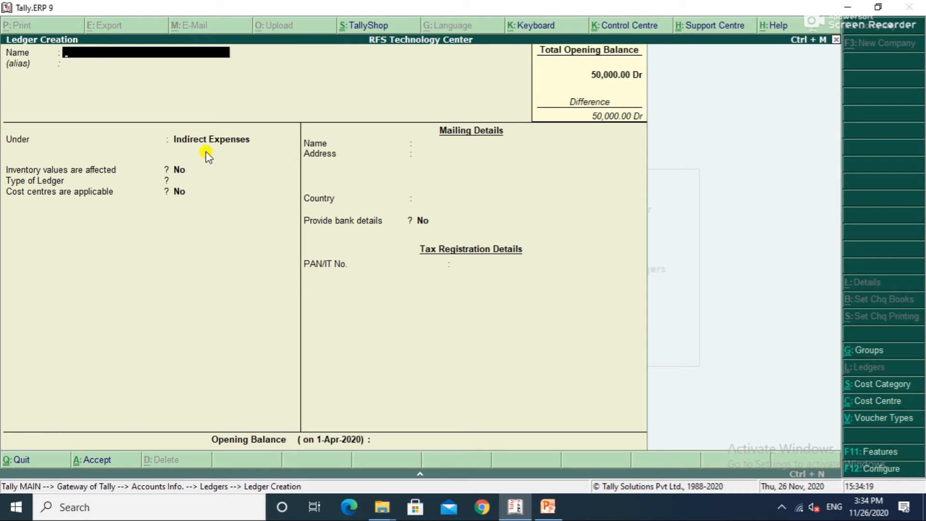
Create a Payable Salary ledger under the Provisions group and save it
text(Payable Salary)
key(Return)
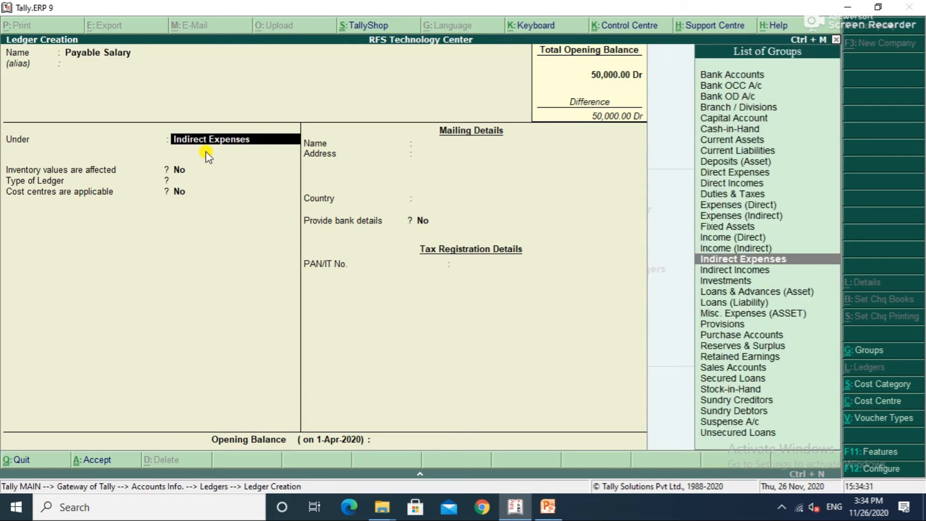
text(Pro)
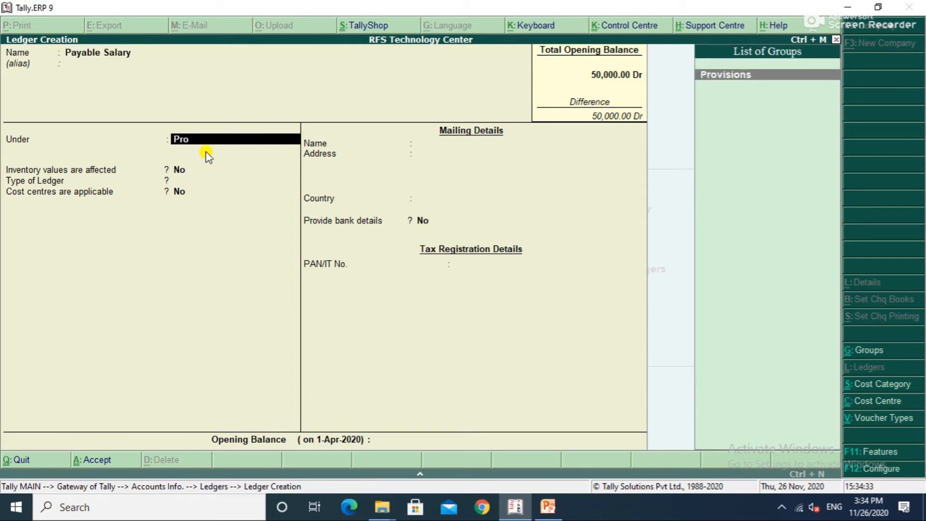
key(Return)
key(Return)
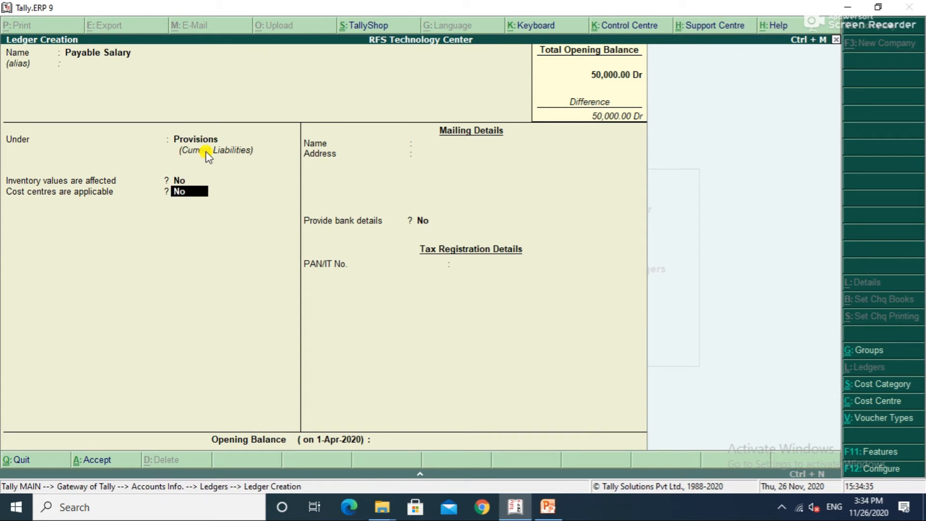
key(ctrl+a)
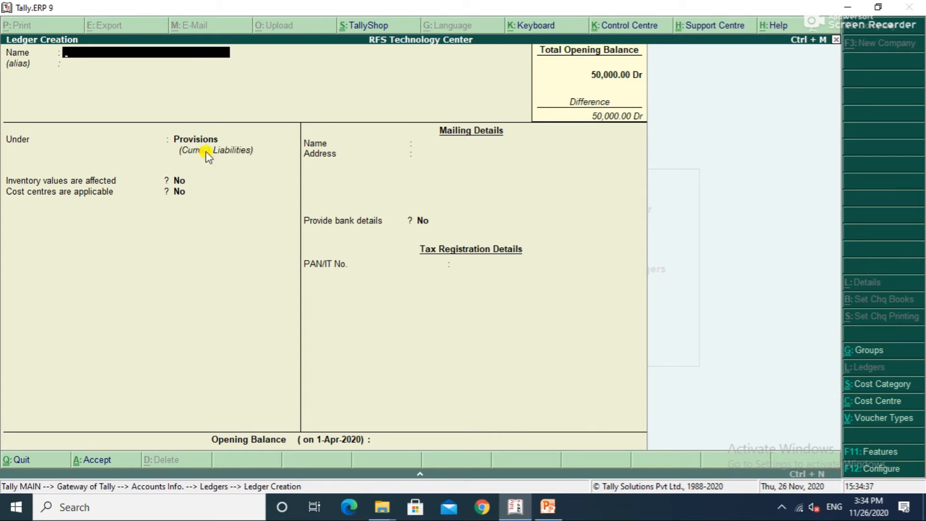
Create a ledger with the creditor's name under the Sundry Creditors group and save it
text(Maheshbhai)
key(Return)
text(Su)
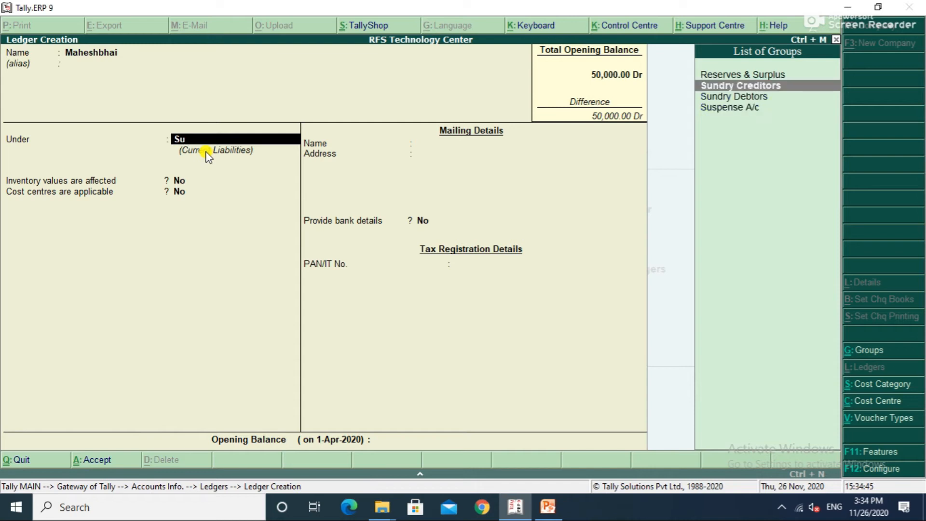
key(Down)
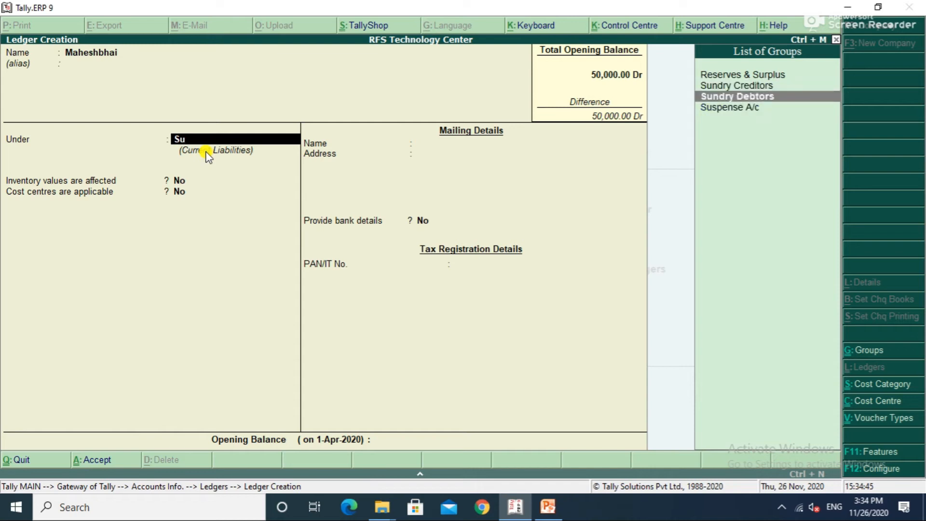
key(Up)
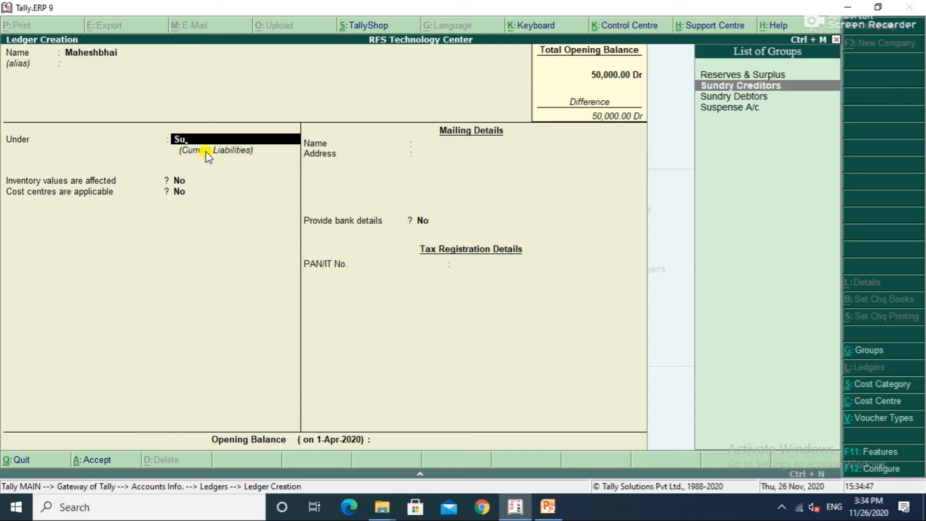
key(Return)
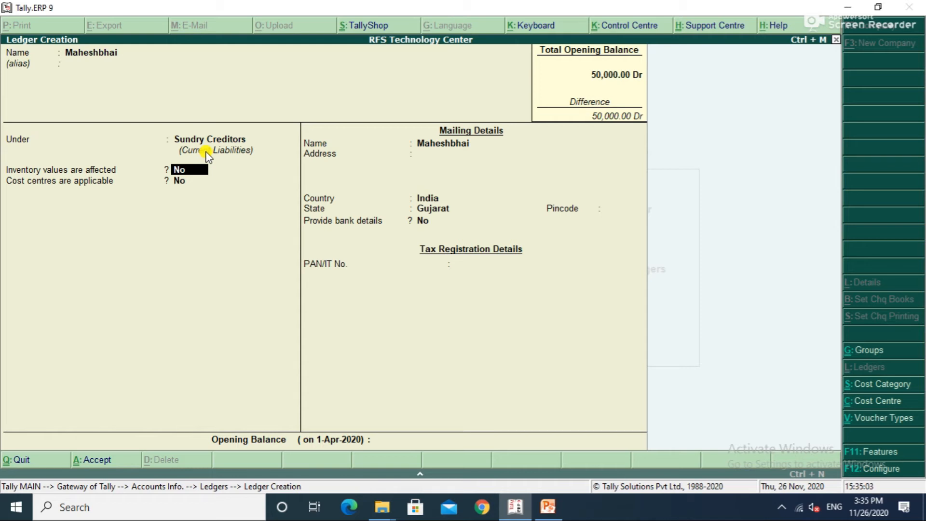
key(ctrl+a)
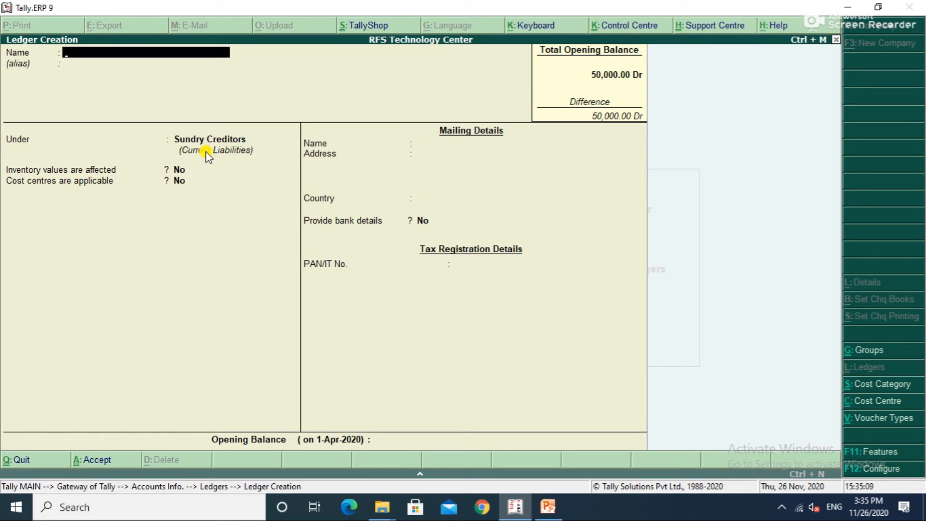
Create an Interest ledger under the Indirect Expenses group and save it
text(Interest)
key(Return)
key(Return)
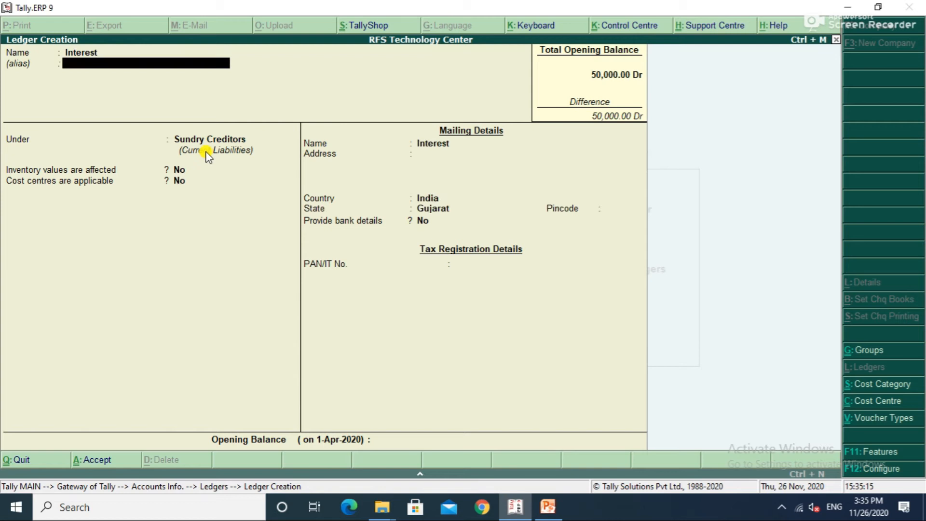
text(In)
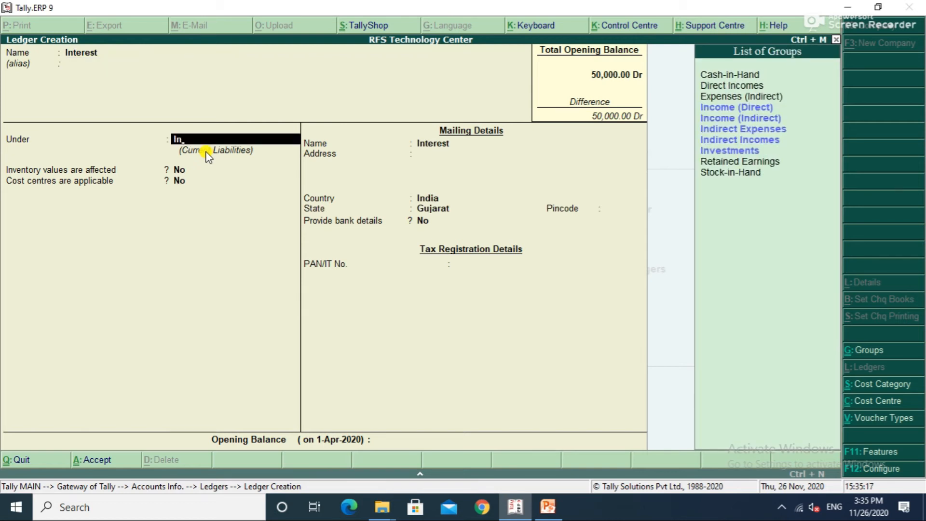
key(Down)
key(Down)
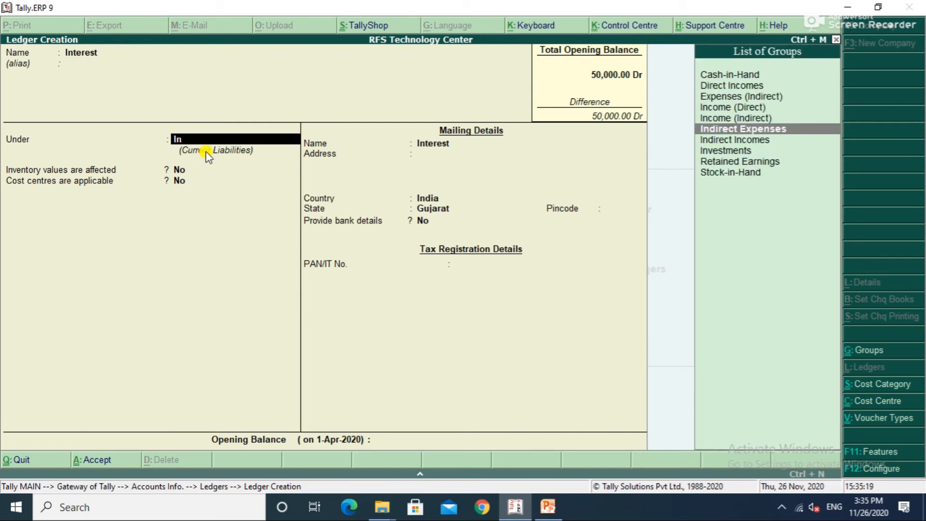
key(Return)
key(Return)
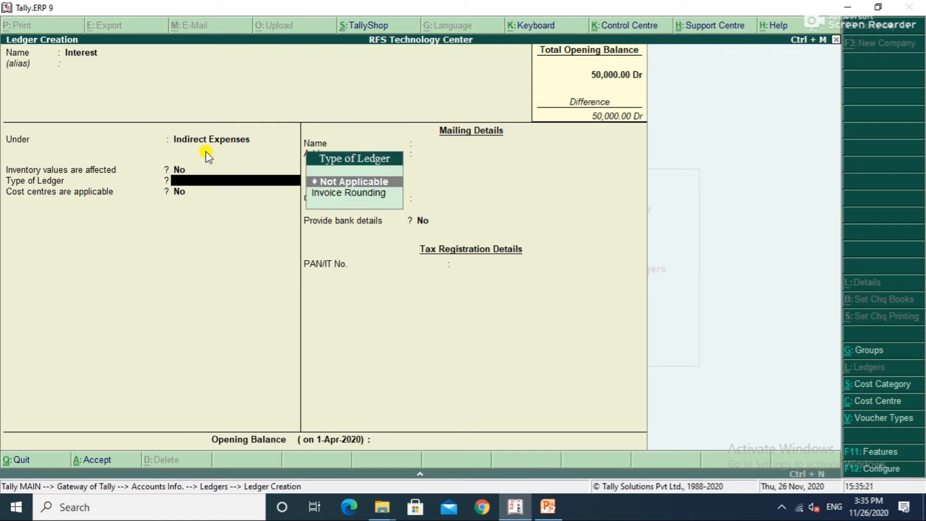
key(ctrl+a)
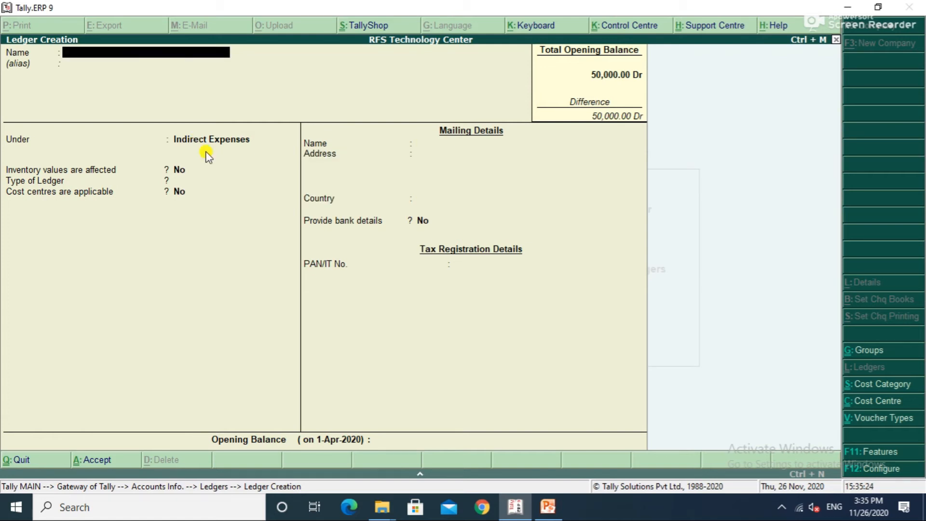
Name the new ledger Receivable Interest and proceed to choosing its group
text(Re)
text(c)
text(eiva)
text(ke)
key(BackSpace)
key(BackSpace)
text(le Interest)
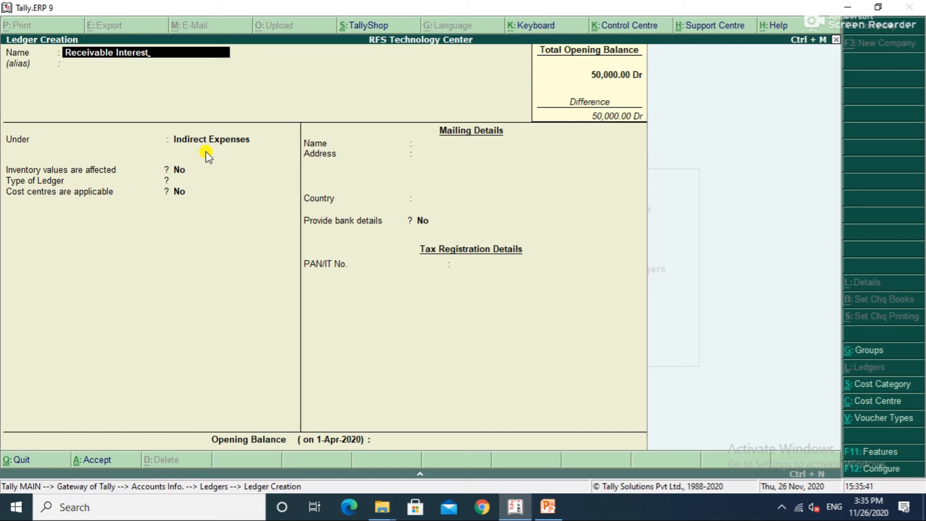
key(Return)
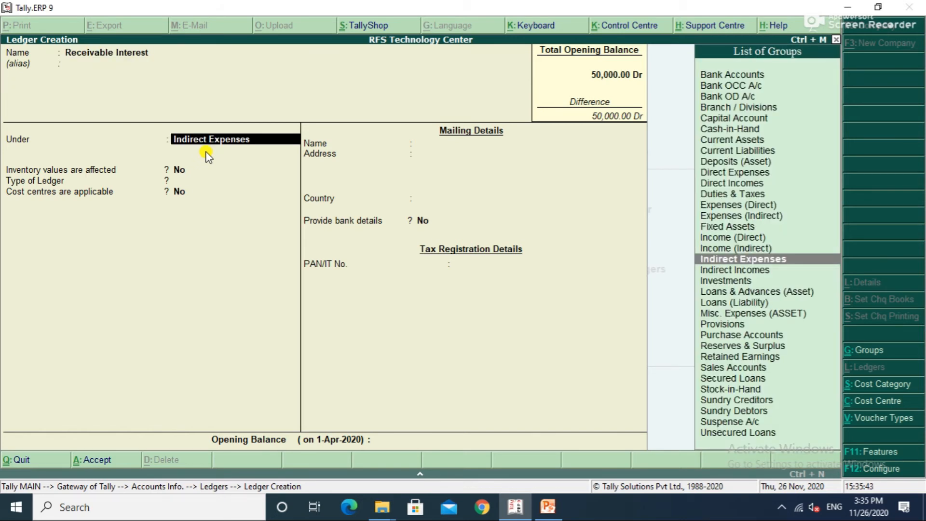
Create a new group named Provisions Assete under Current Assets from within the ledger form and save it
key(alt+c)
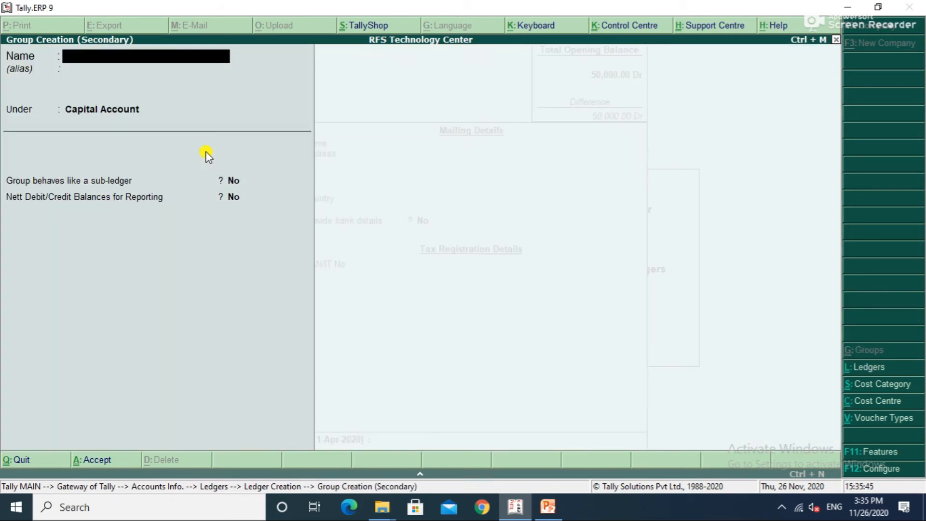
text(Provisions Assete)
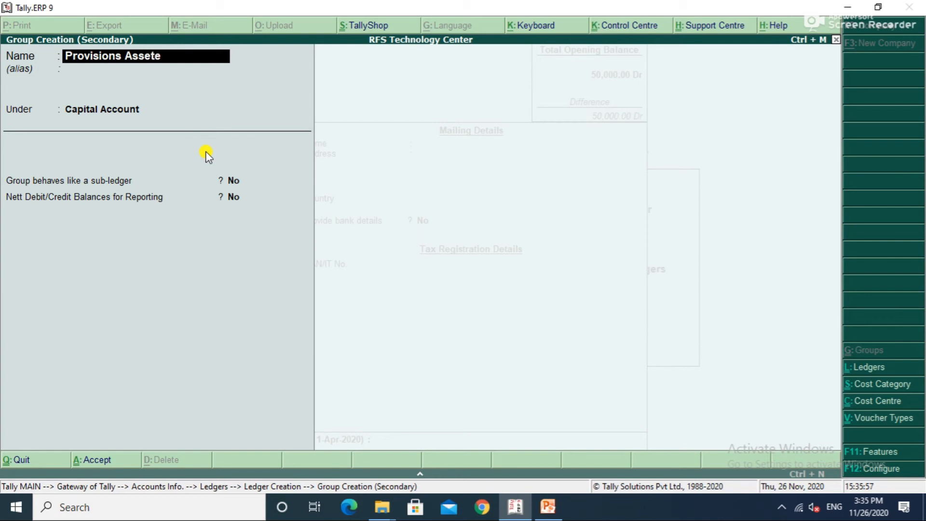
key(Return)
key(Down)
key(Down)
key(Return)
key(Return)
key(Return)
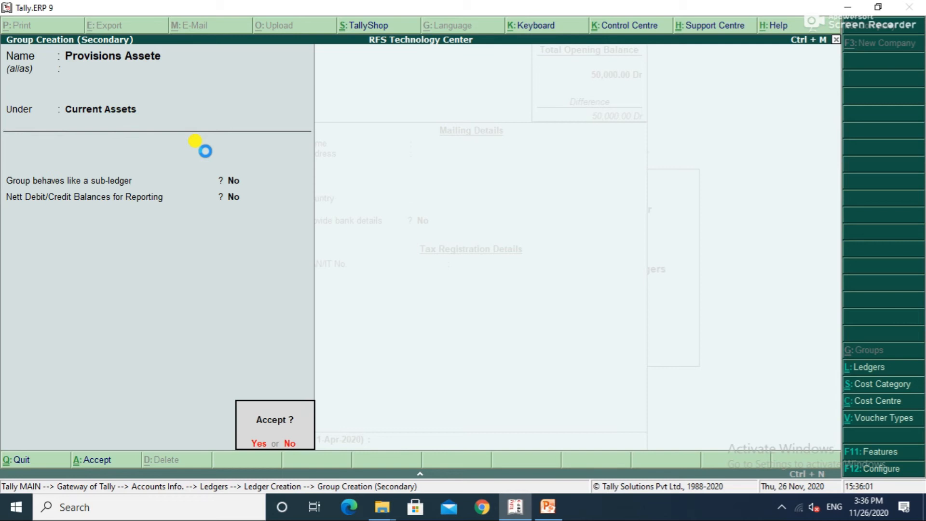
key(Return)
key(Return)
key(Return)
key(Return)
key(Return)
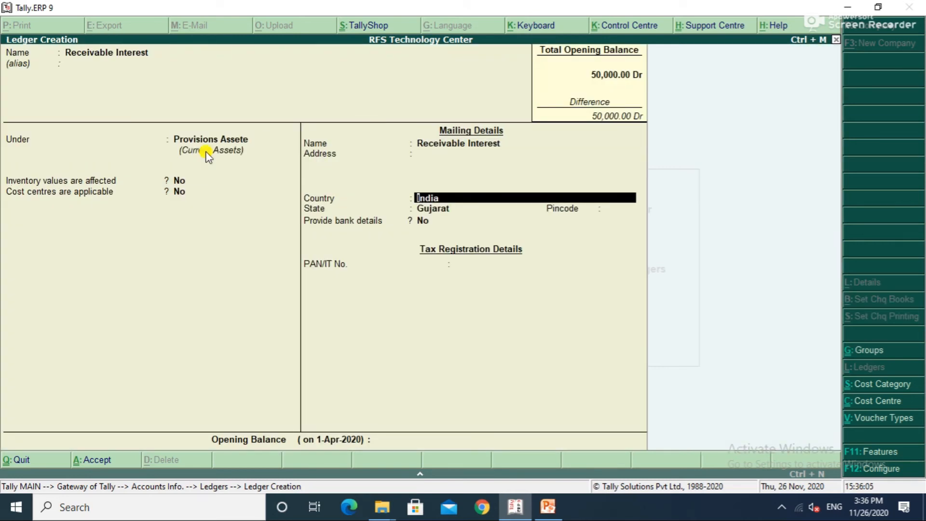
Save the Receivable Interest ledger under the Provisions Assete group, keeping the default details
key(ctrl+a)
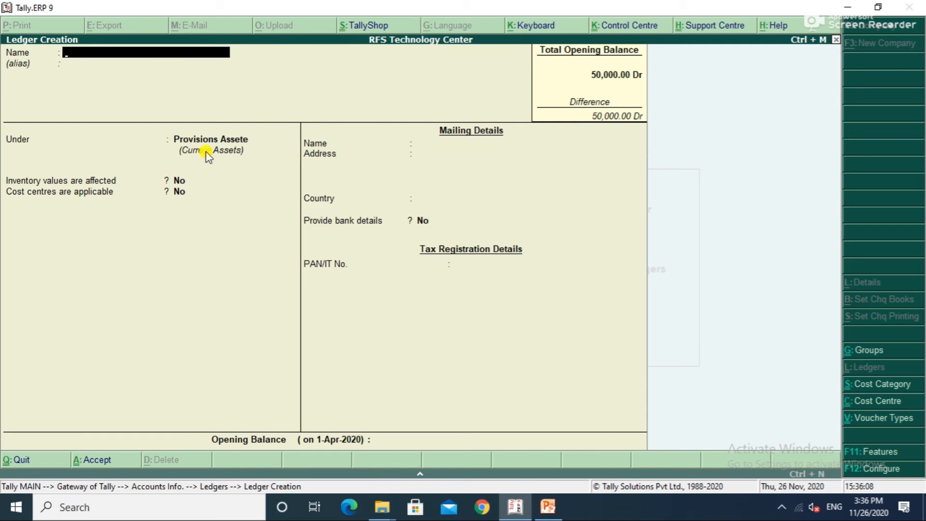
Enter the debtor's name as the name of the next ledger, without any account suffix or alias
text(Rameshbhai Acc)
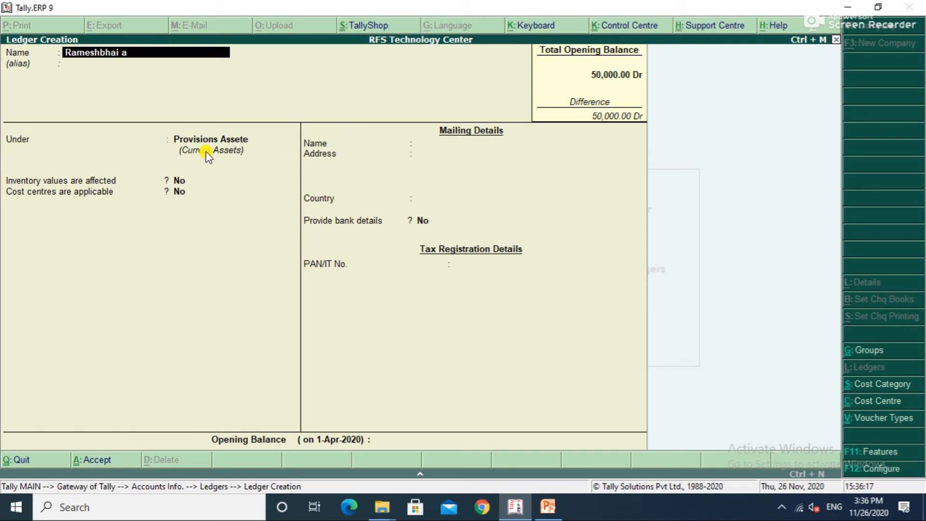
text(o)
key(Return)
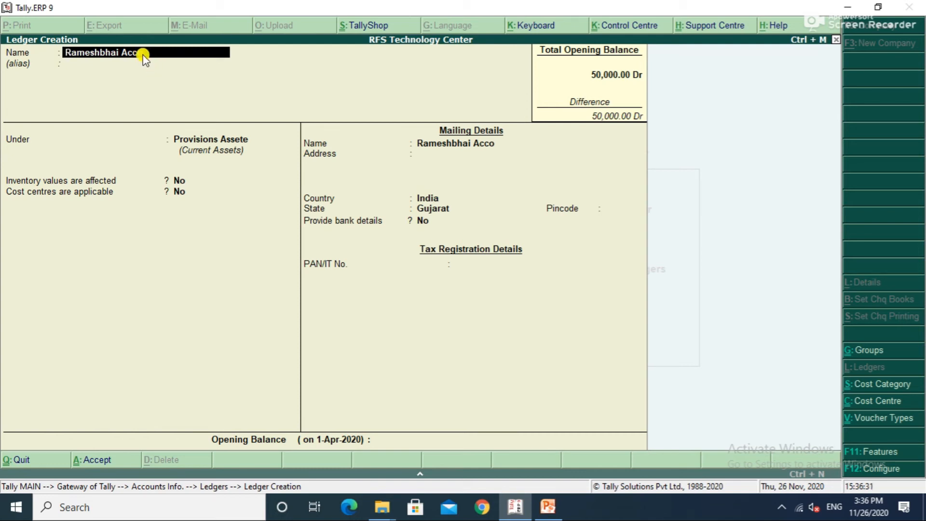
key(BackSpace)
key(BackSpace)
key(BackSpace)
key(BackSpace)
key(BackSpace)
key(Return)
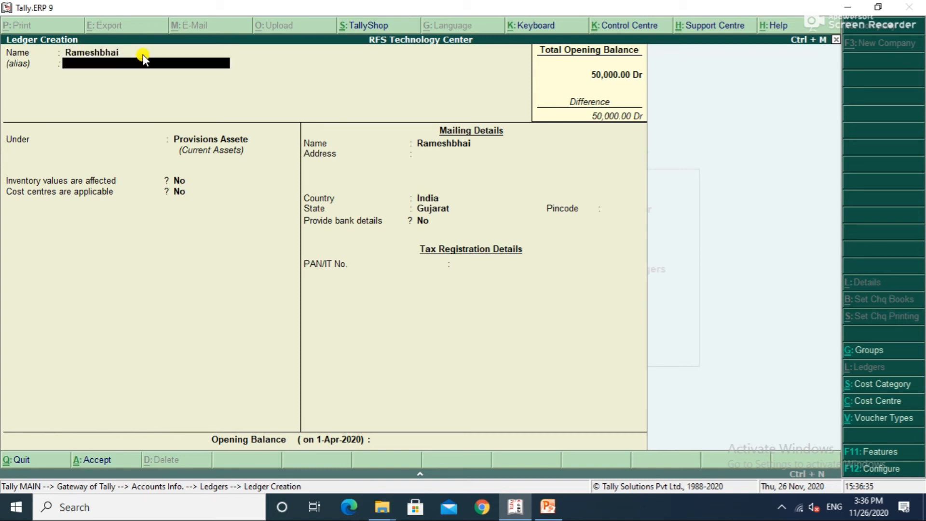
key(Return)
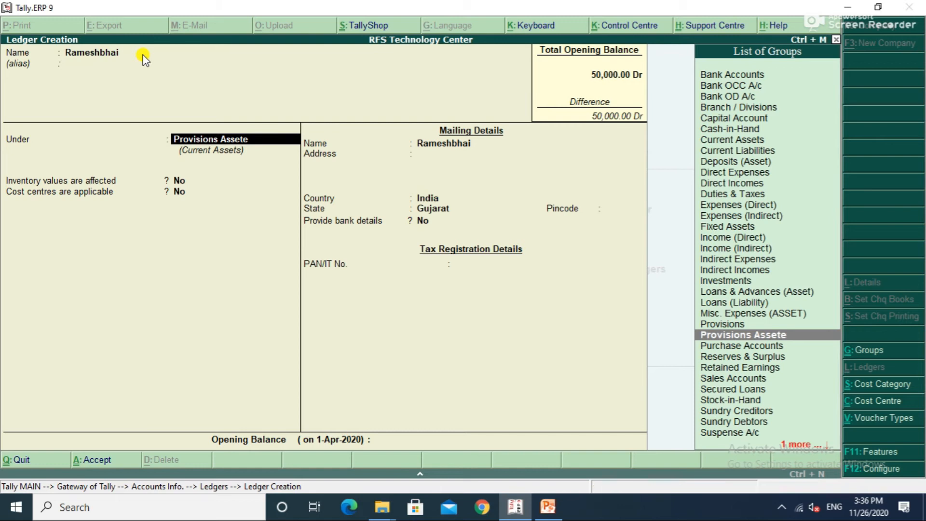
Assign the debtor's ledger to the Sundry Debtors group and save it
text(D)
key(BackSpace)
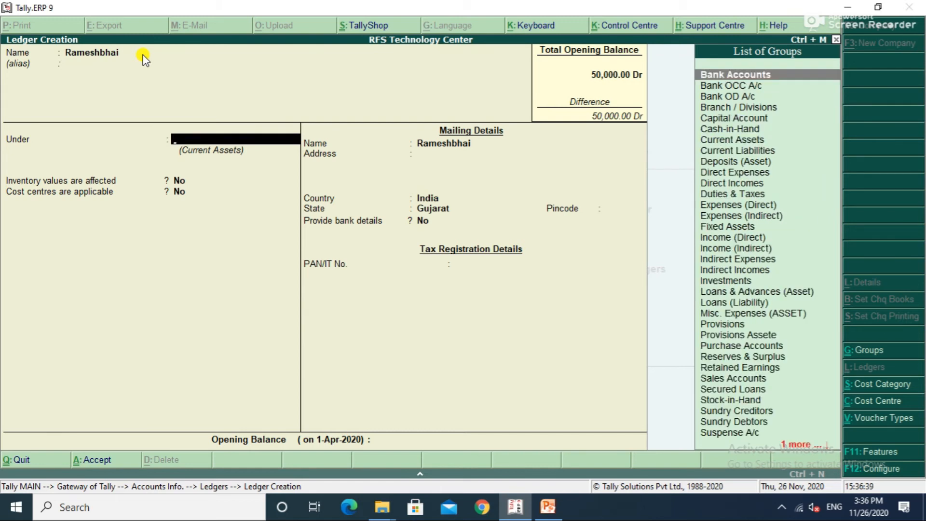
text(Su)
key(Down)
key(Down)
key(Return)
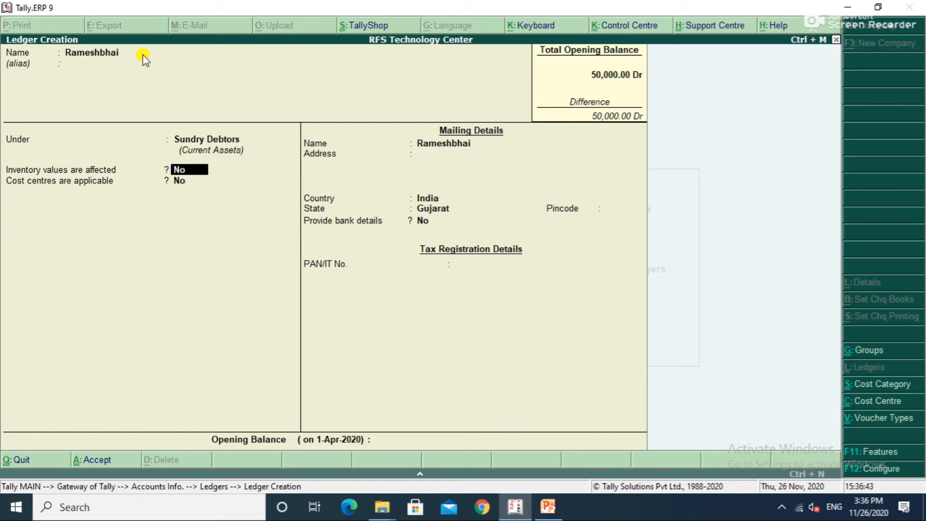
key(ctrl+a)
Name the next ledger Receivable Sundry Debtors, leaving the alias empty
text(Reci)
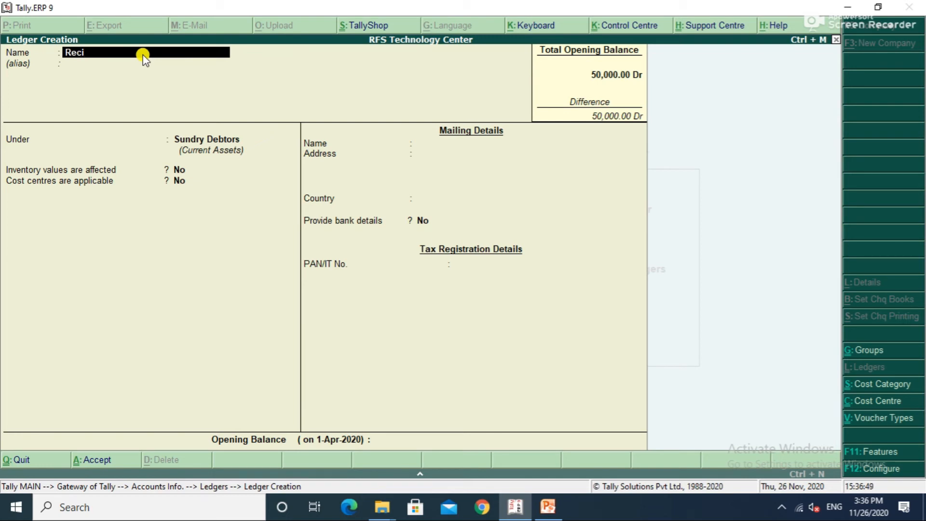
text(va)
key(BackSpace)
key(BackSpace)
text(eivable Sundry Debto)
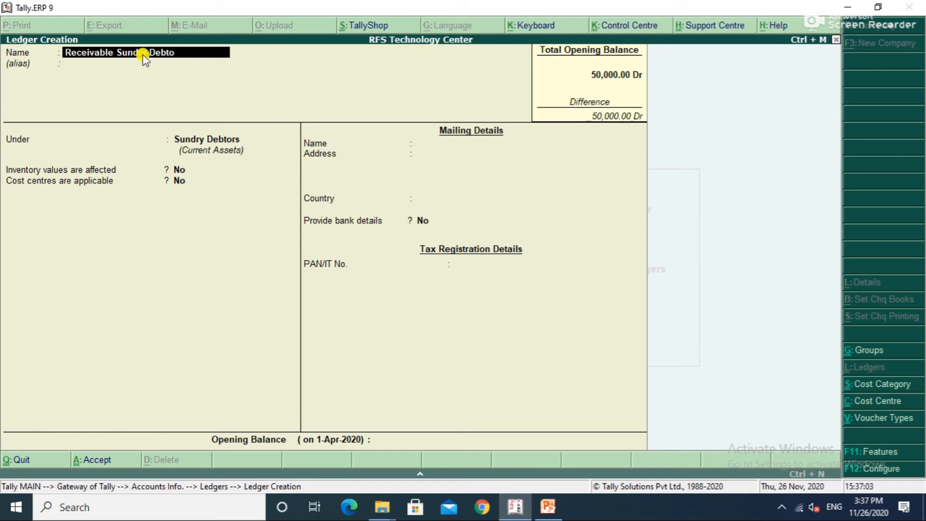
text(rs)
key(Return)
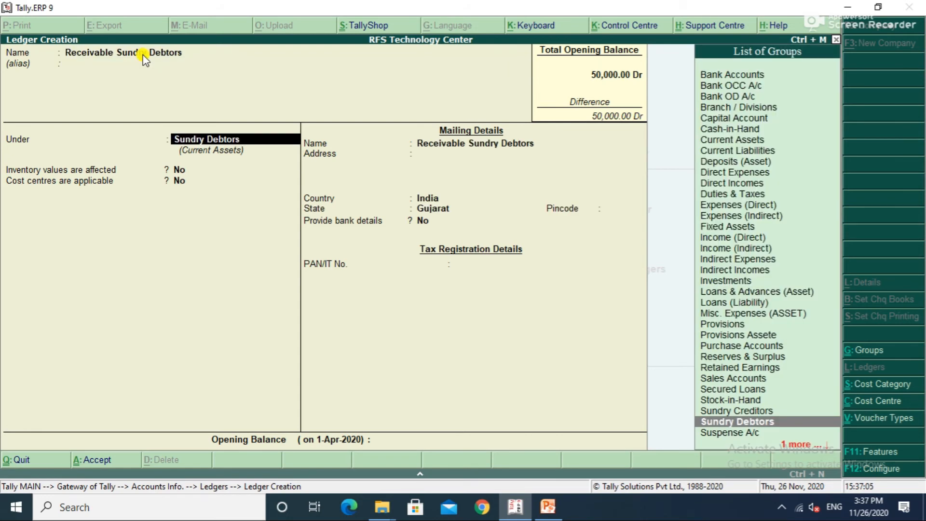
key(space)
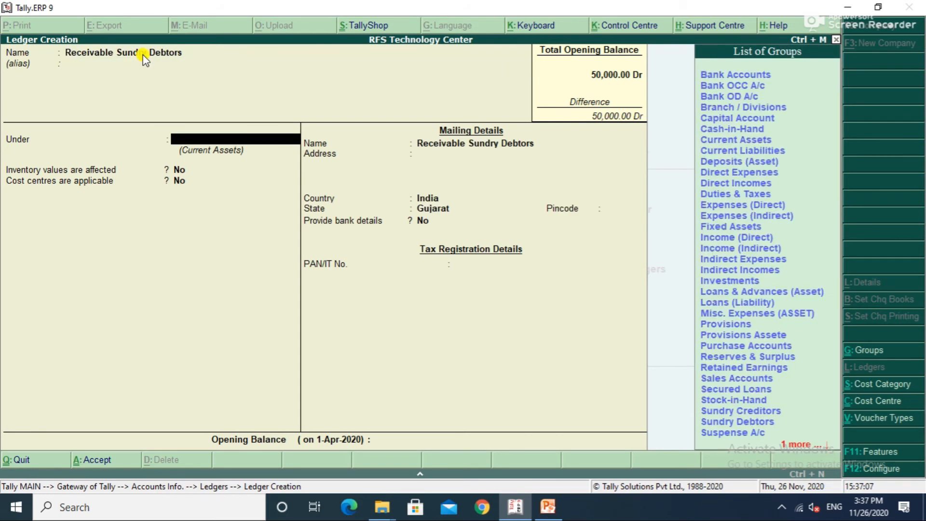
key(Down)
key(Down)
key(Down)
key(Down)
key(Down)
key(Down)
key(Down)
key(Down)
key(Down)
key(Down)
key(Down)
key(Down)
key(Down)
key(Down)
key(Down)
key(Down)
key(Down)
key(Down)
key(Down)
key(Down)
key(Down)
key(Down)
key(Down)
key(Down)
key(Down)
key(Down)
key(Down)
key(Down)
key(Down)
key(Down)
key(Down)
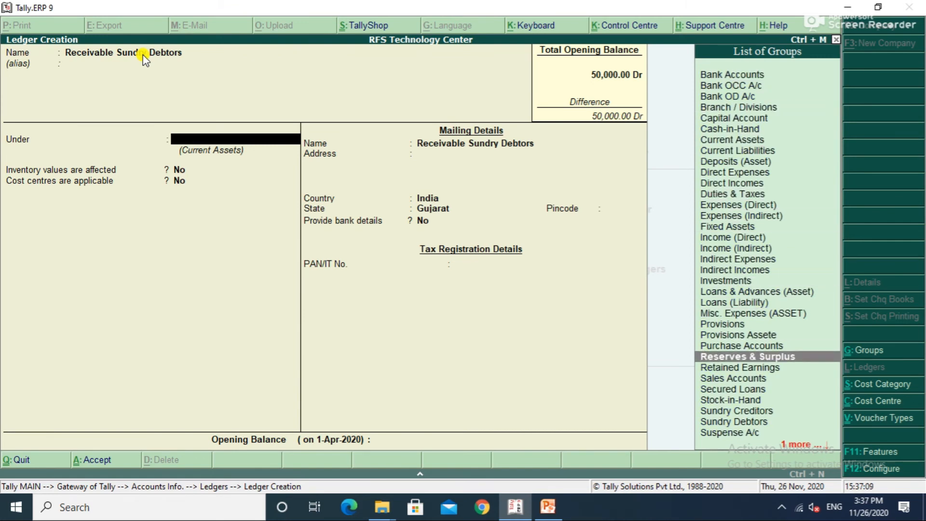
key(Down)
key(Down)
key(Down)
key(Down)
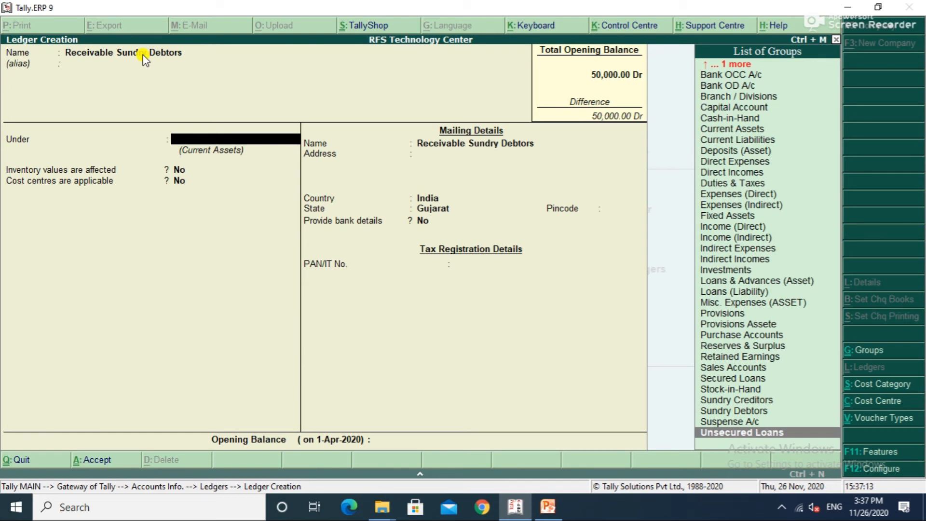
text(po)
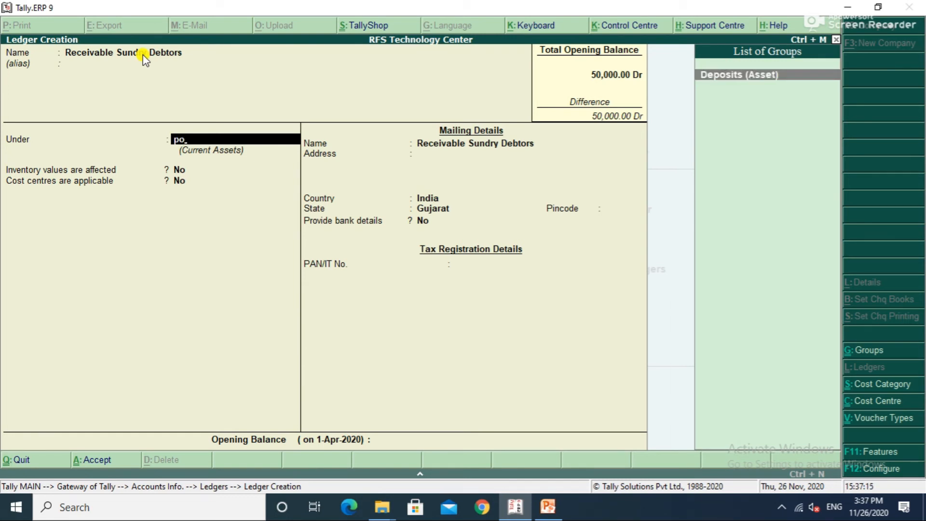
key(BackSpace)
key(BackSpace)
key(BackSpace)
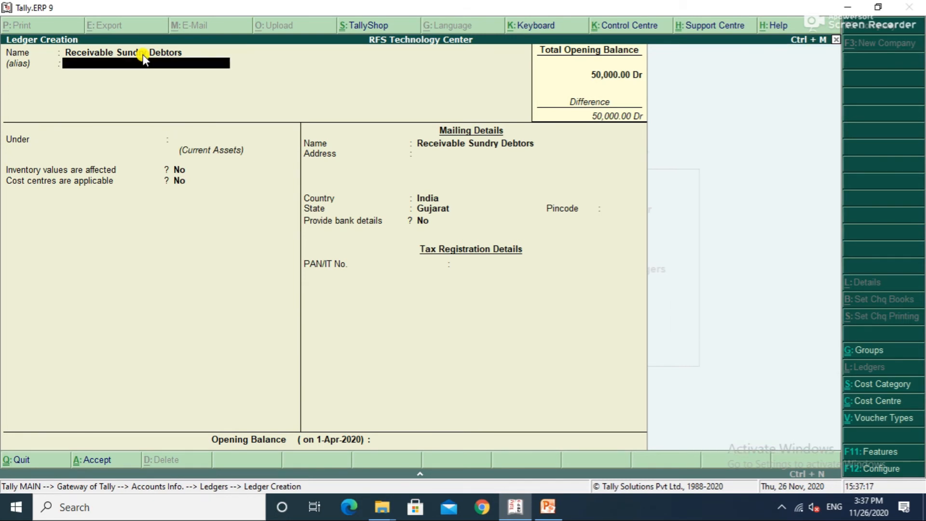
key(Return)
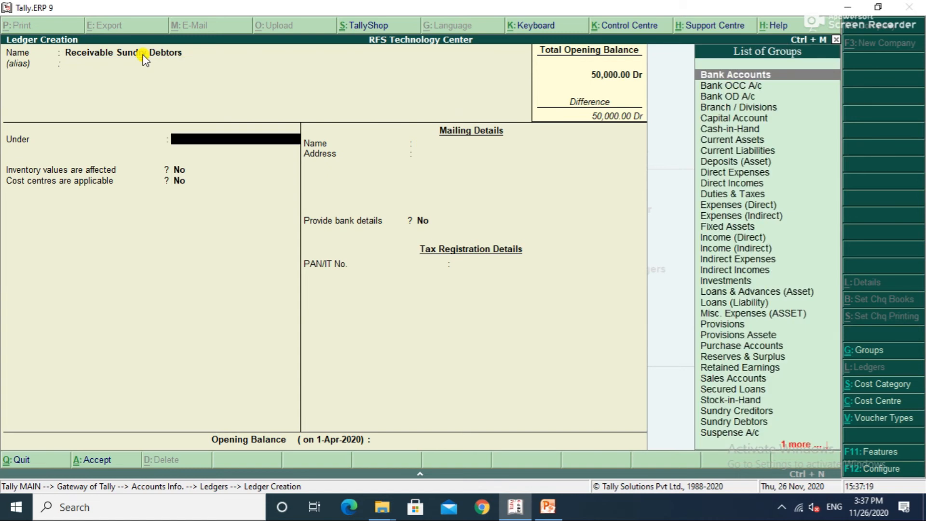
Assign the Receivable Sundry Debtors ledger to the Provisions Assete group and save it
text(p)
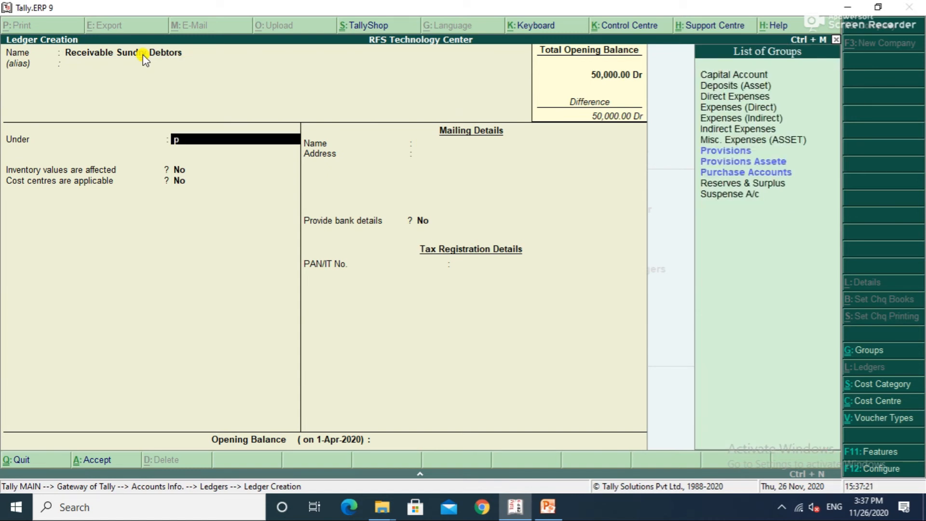
text(ro)
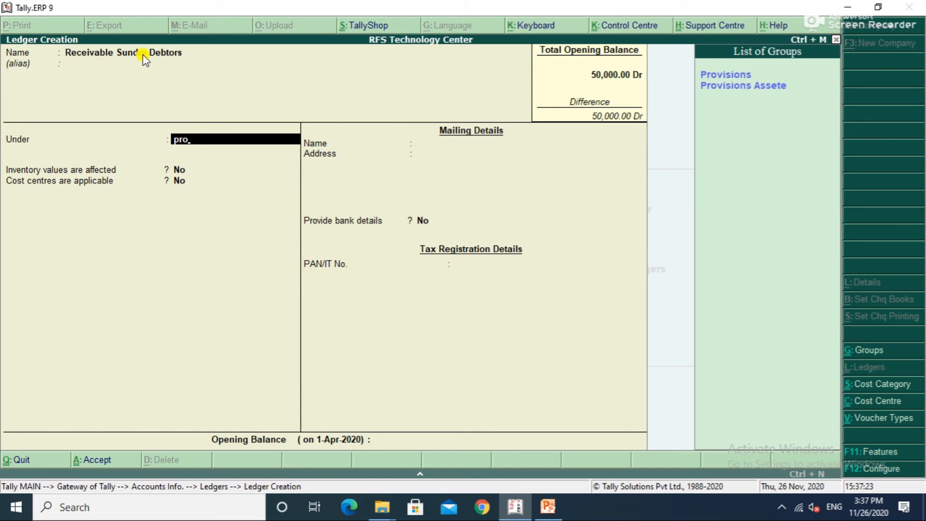
key(Down)
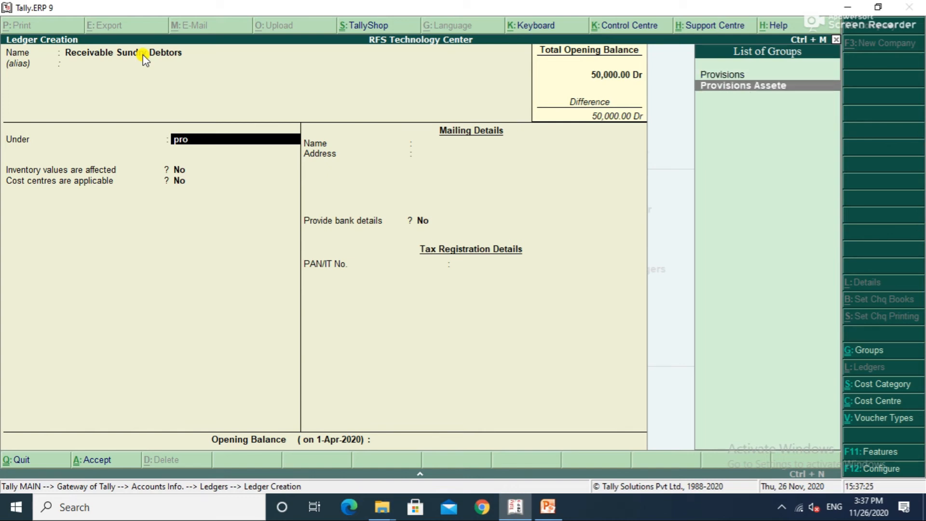
key(Return)
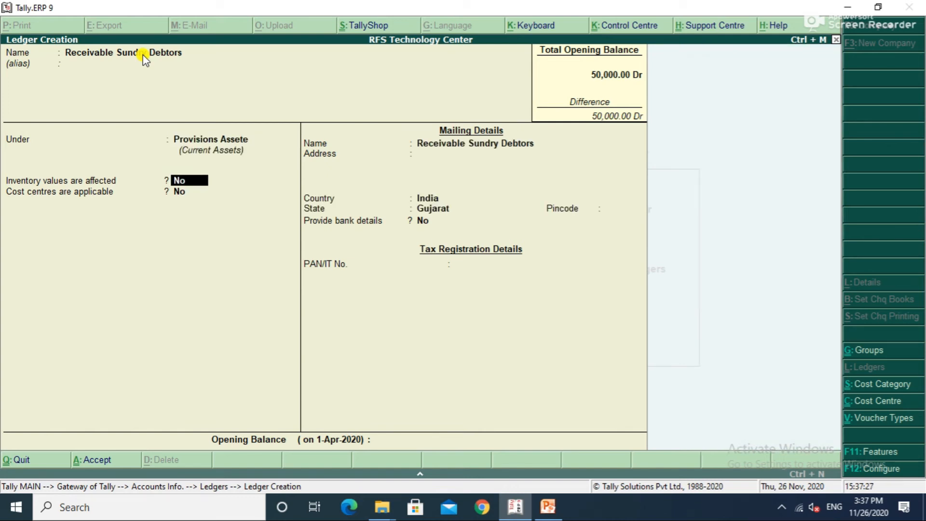
key(Return)
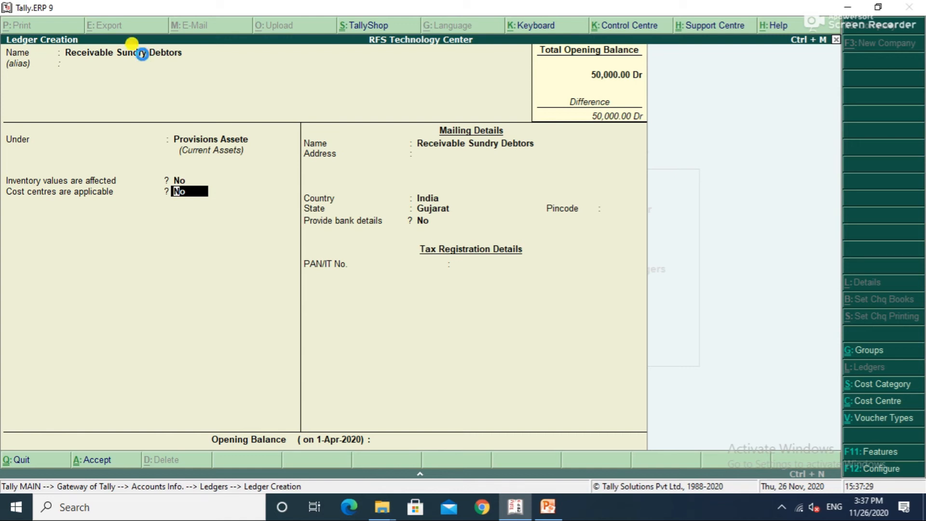
key(ctrl+a)
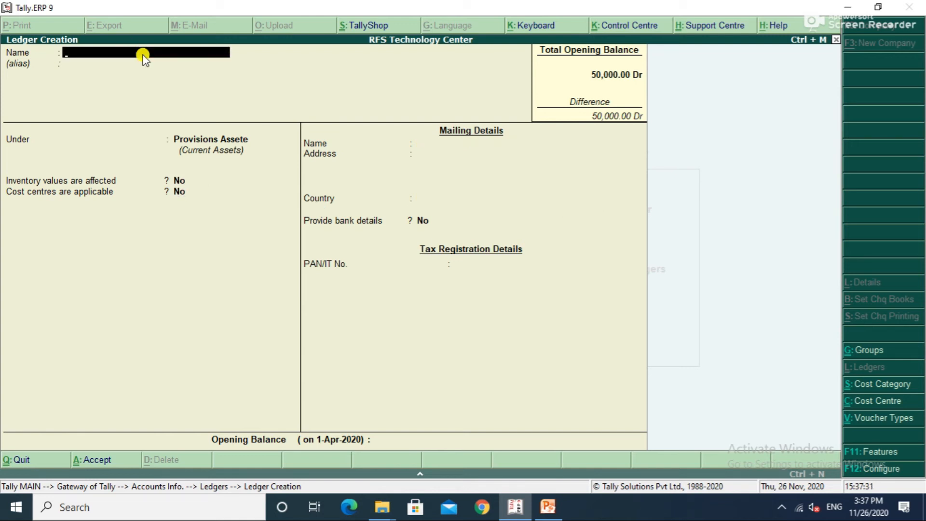
Leave ledger creation and open a new Journal voucher in Accounting Vouchers
key(Escape)
key(Return)
key(Escape)
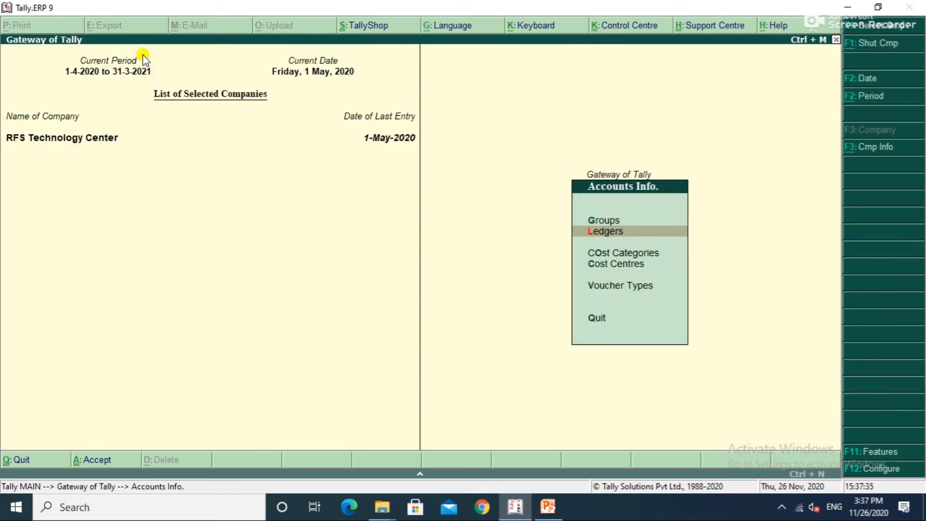
key(Escape)
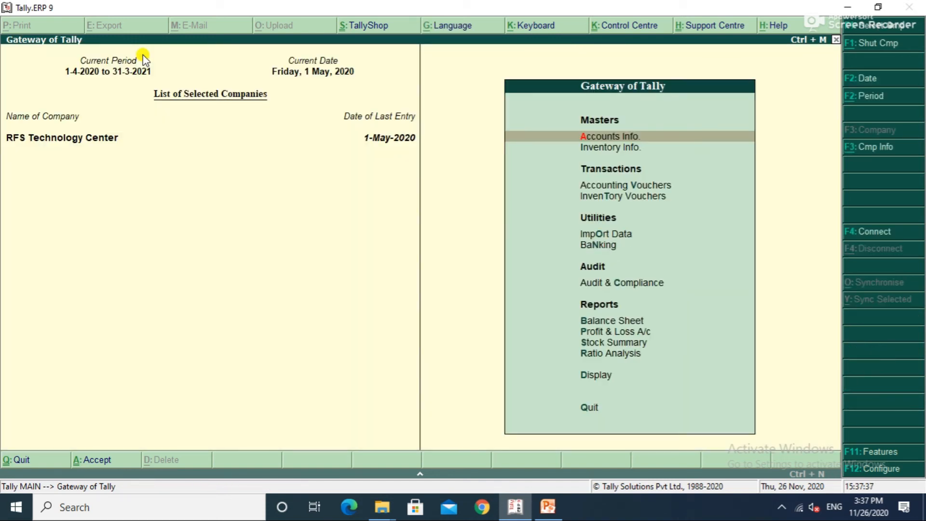
key(Down)
key(Down)
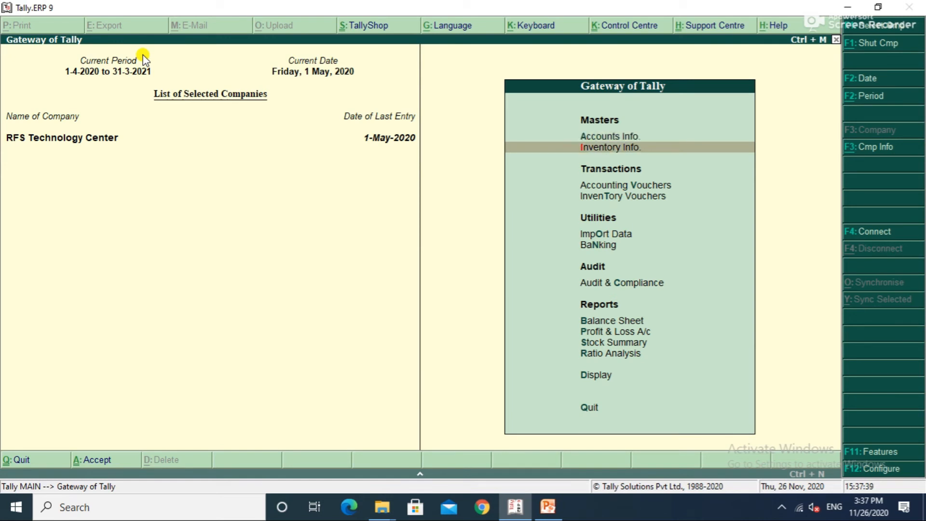
key(Return)
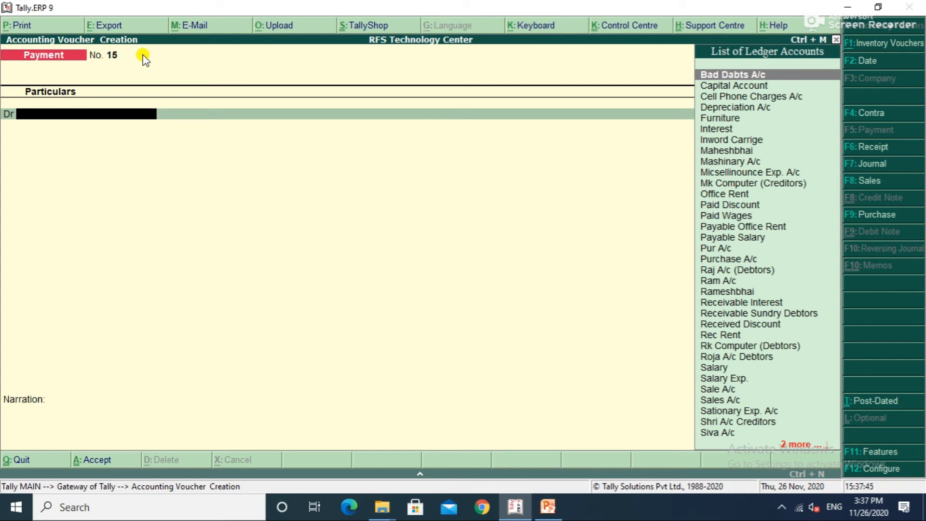
key(F7)
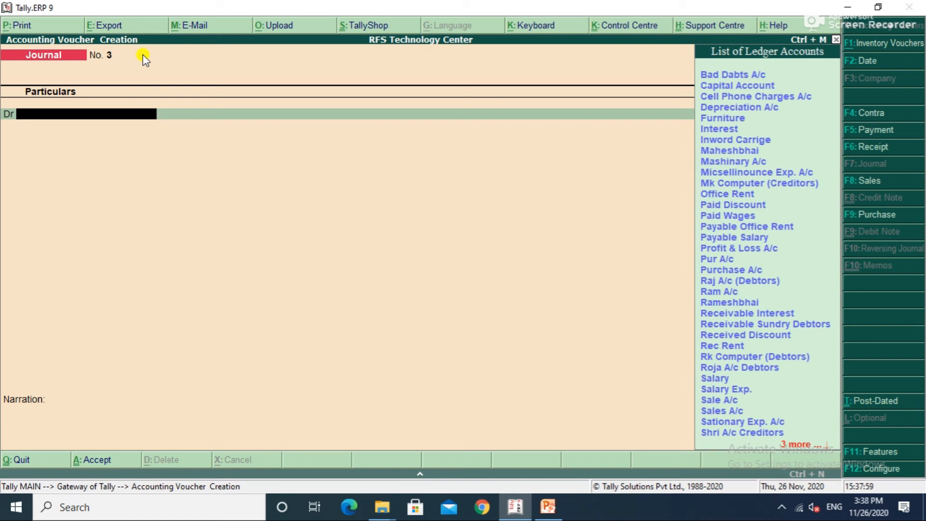
Debit the Office Rent ledger with 5000 in the new Journal voucher
key(Down)
key(Down)
key(Down)
key(Down)
key(Down)
key(Down)
key(Down)
key(Down)
key(Down)
key(Down)
key(Down)
key(Down)
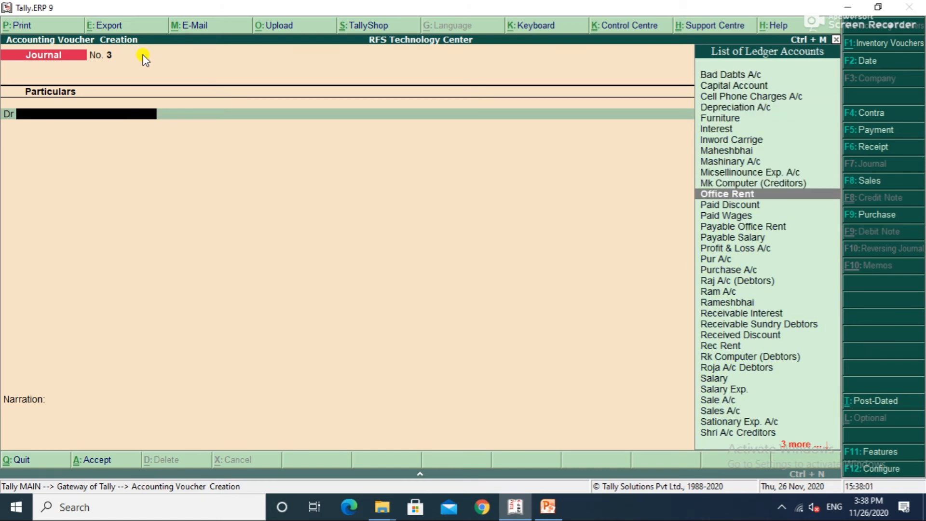
key(Return)
text(5000)
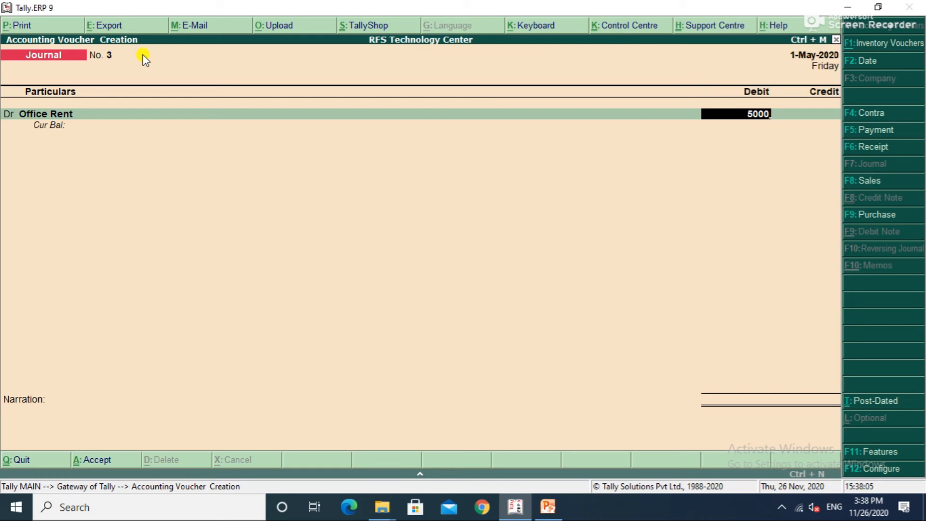
Set the office rent Journal voucher's date to 31-3-21
key(F2)
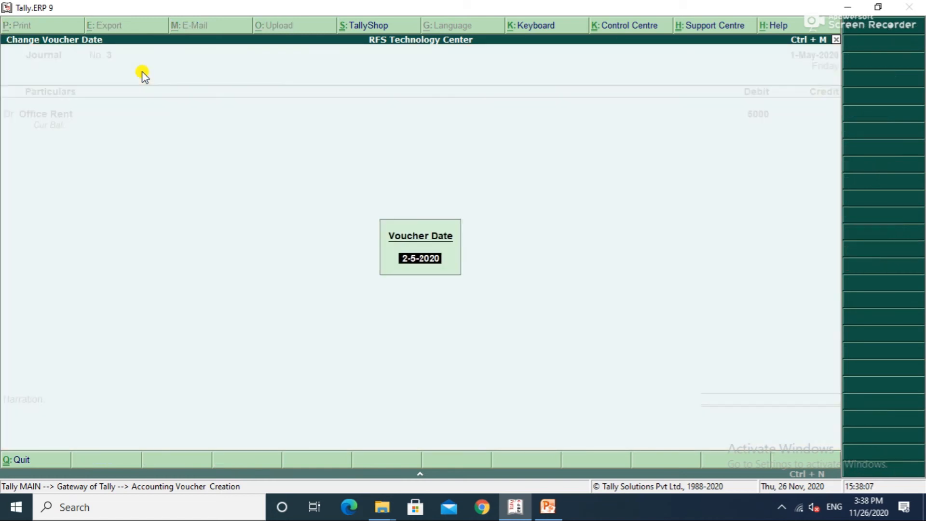
key(BackSpace)
text(31)
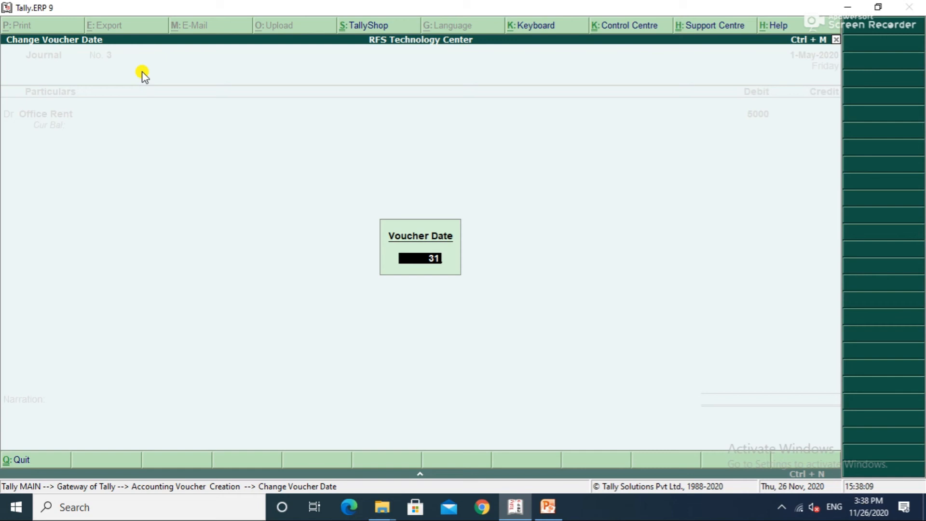
text(-3-21)
key(Return)
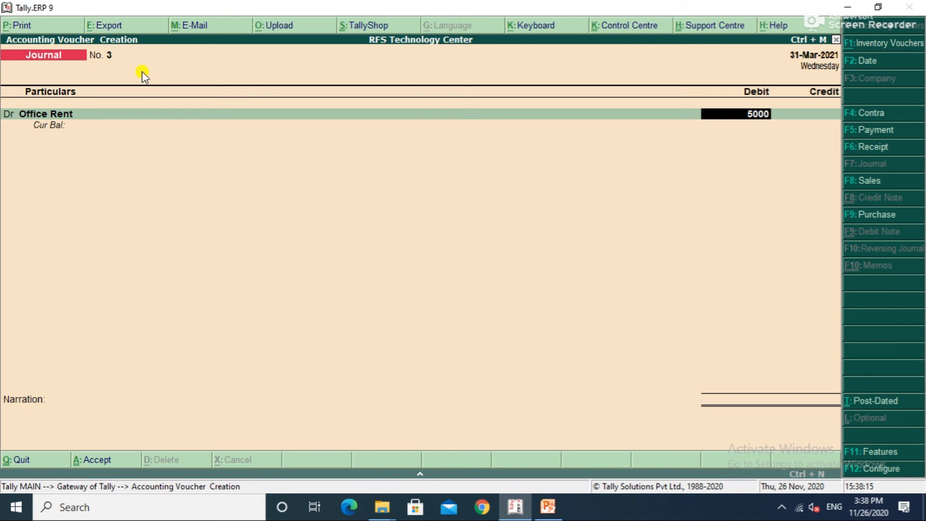
Credit the Payable Office Rent ledger with 5,000 and save the Journal voucher
key(Return)
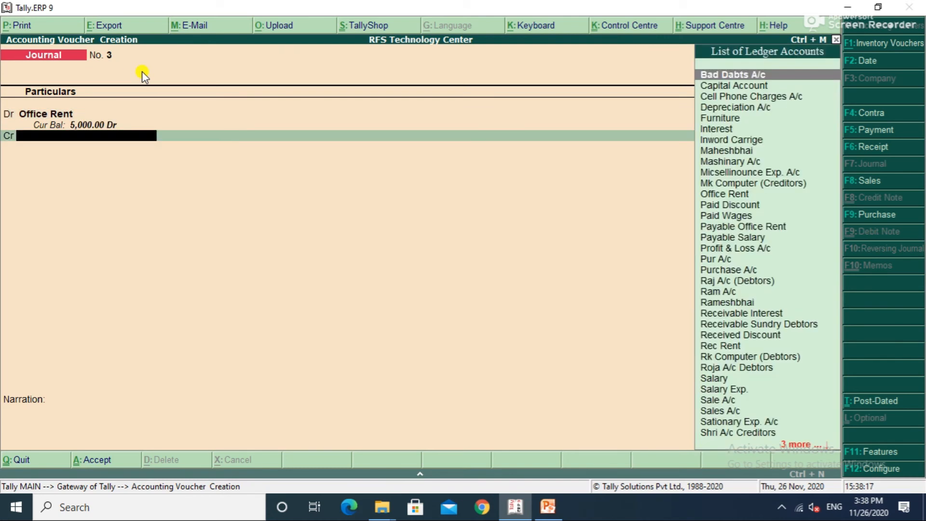
text(Pa)
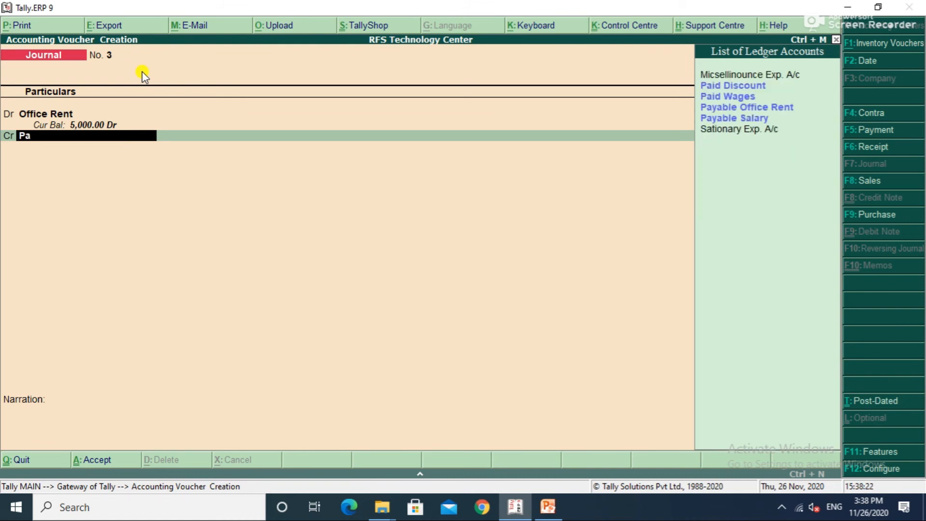
key(Down)
key(Down)
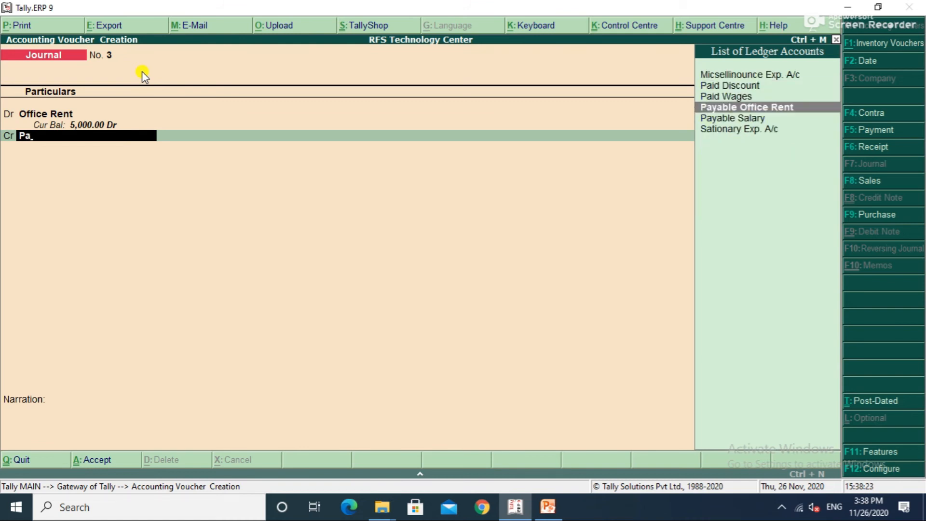
key(Return)
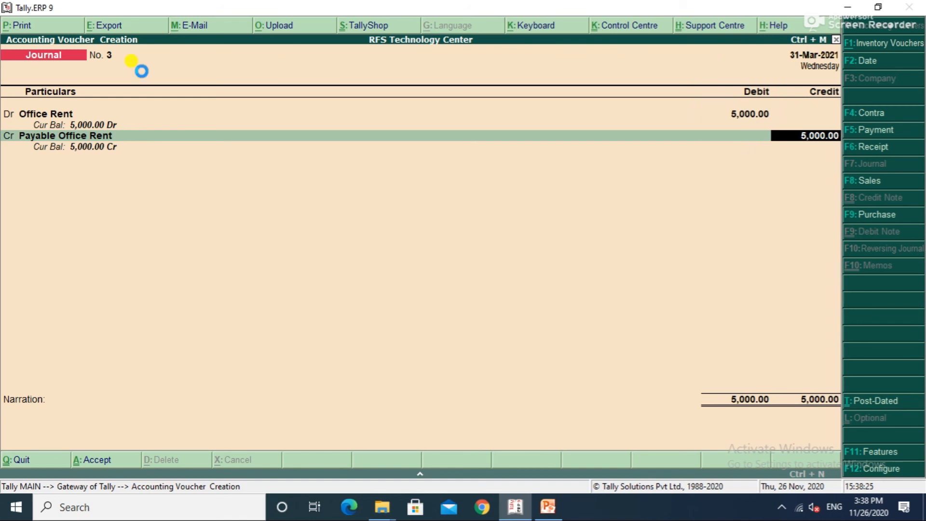
key(ctrl+a)
Debit the Salary ledger with 25000 in the next Journal voucher
text(Sa)
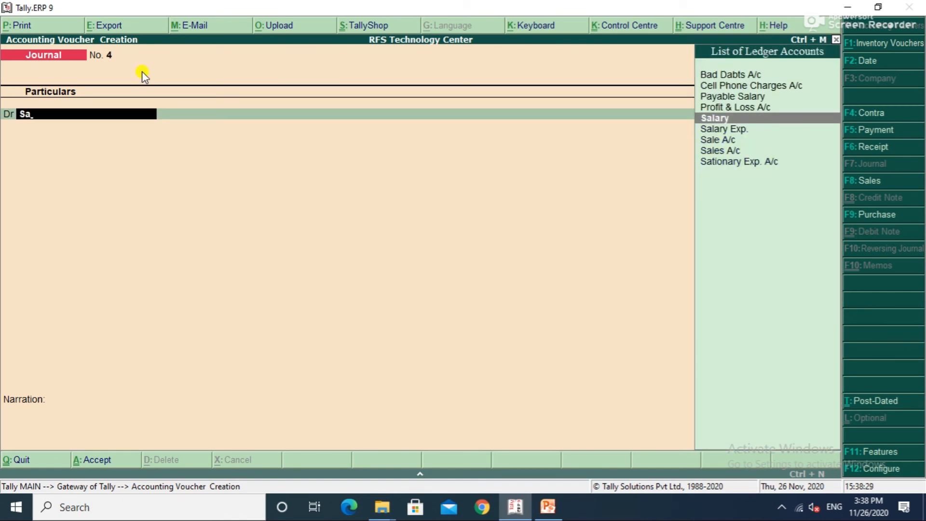
key(Return)
text(25000)
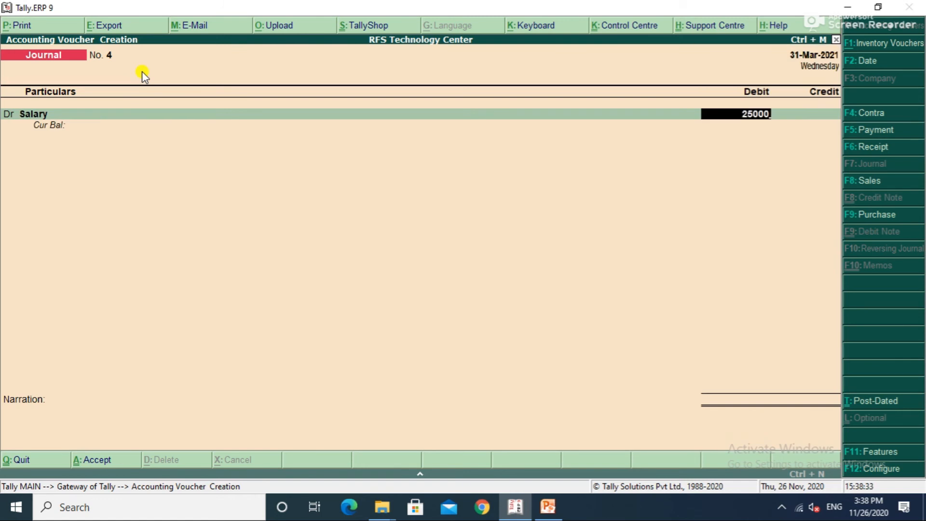
key(Return)
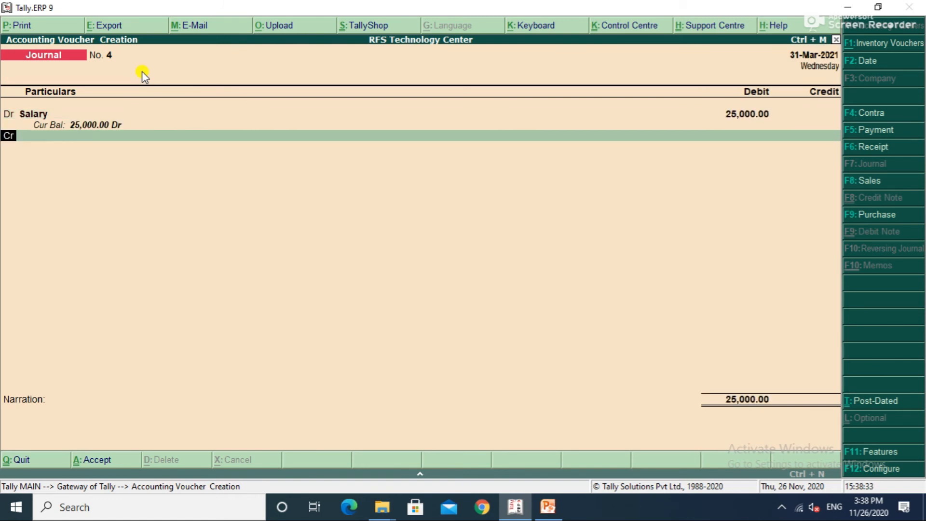
Credit the Payable Salary ledger with 25,000 and save the Journal voucher
text(Pa)
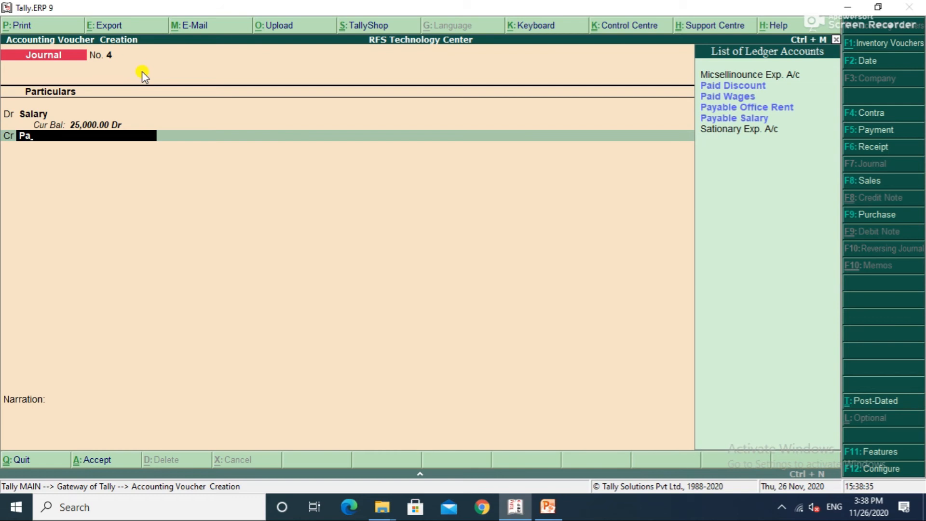
key(Down)
key(Down)
key(Down)
key(Return)
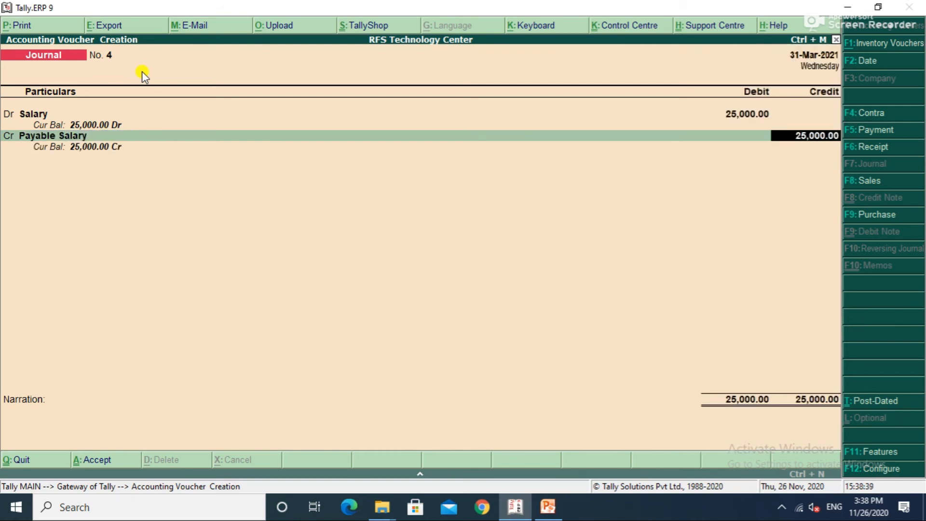
key(ctrl+a)
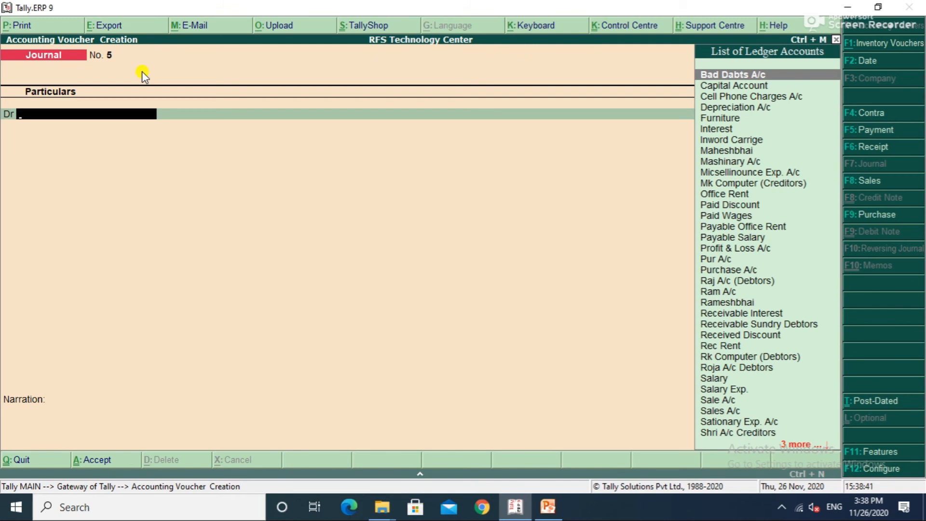
text(Ma)
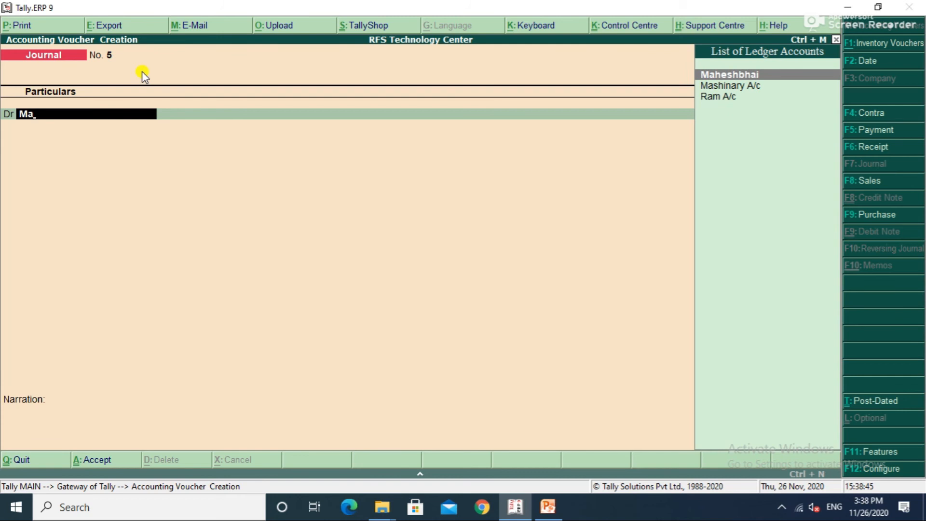
key(Return)
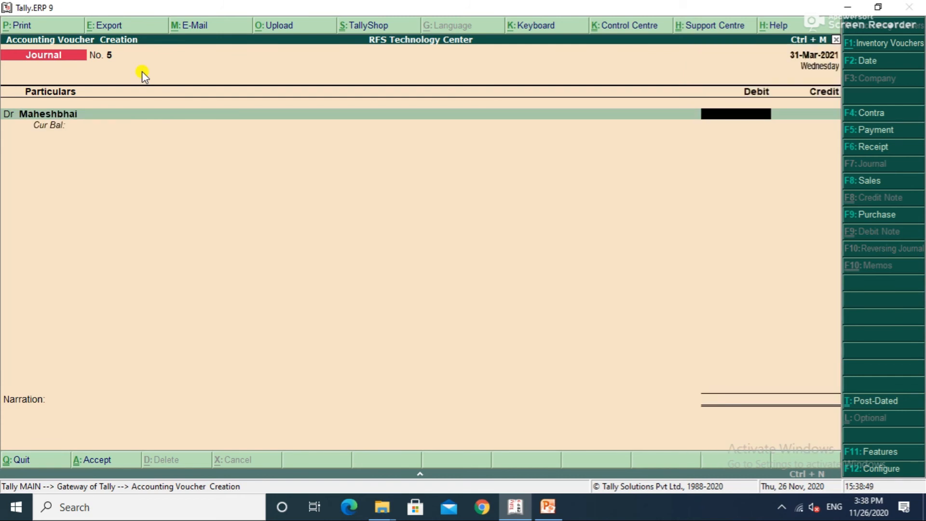
text(30000)
key(BackSpace)
key(BackSpace)
key(BackSpace)
key(BackSpace)
key(BackSpace)
key(BackSpace)
key(BackSpace)
key(Escape)
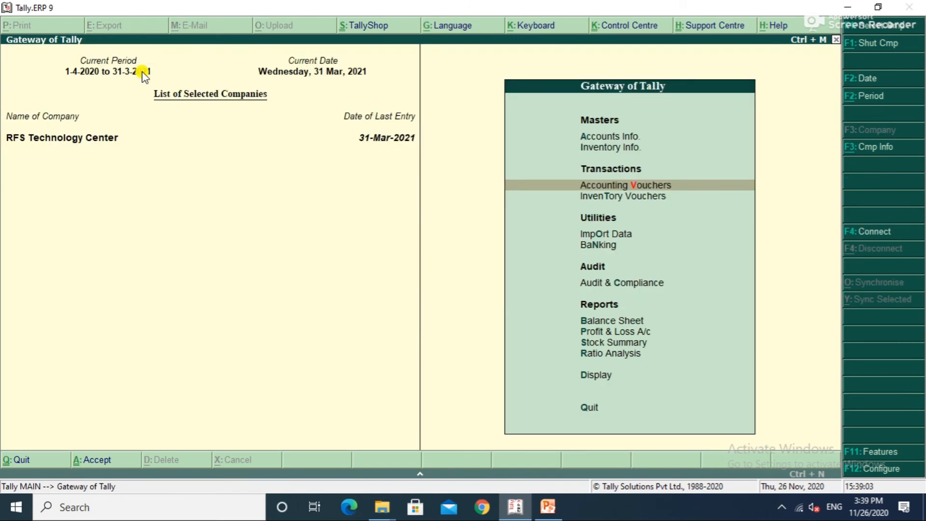
Reopen the saved salary Journal voucher, change its debit and credit amounts to 15000, and save it
key(Return)
key(Page_Up)
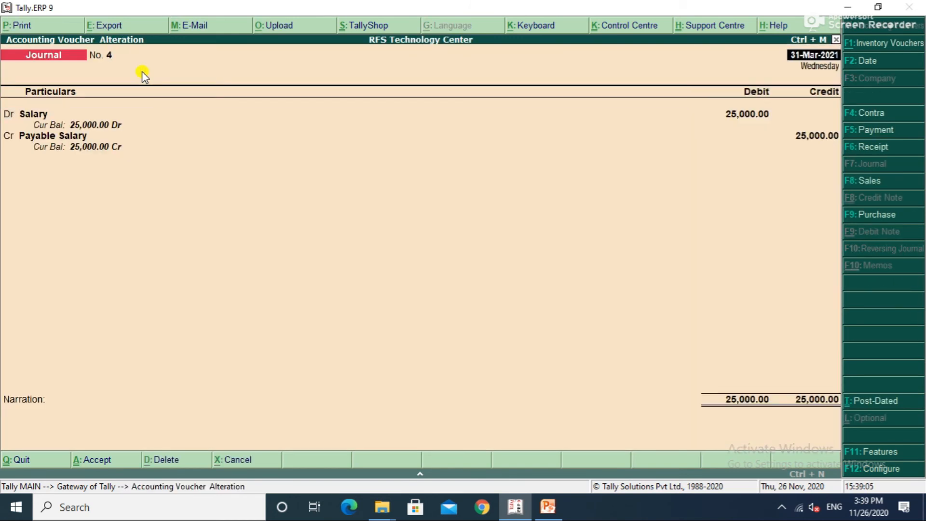
key(Return)
key(Return)
text(15000)
key(Return)
key(Return)
key(Return)
key(Return)
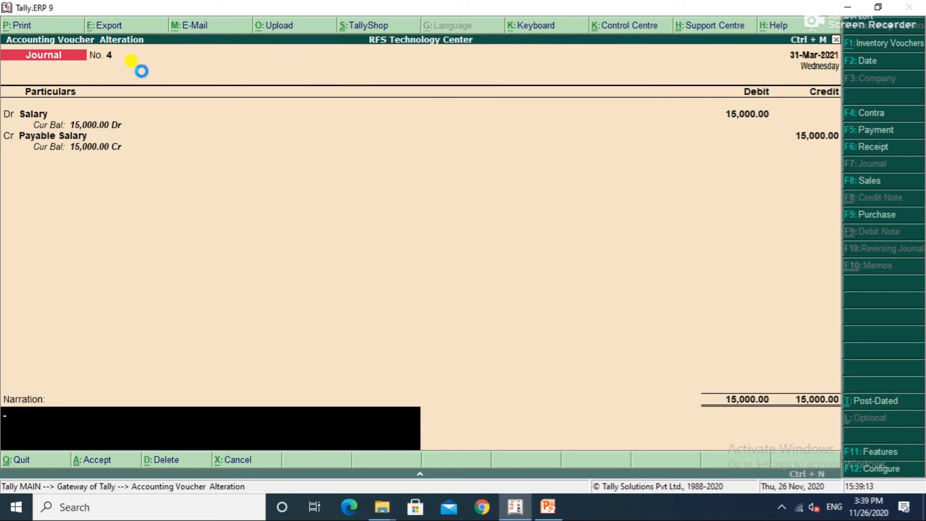
key(ctrl+a)
Debit the creditor's personal ledger with 25000 in Journal voucher No. 5
text(Ma)
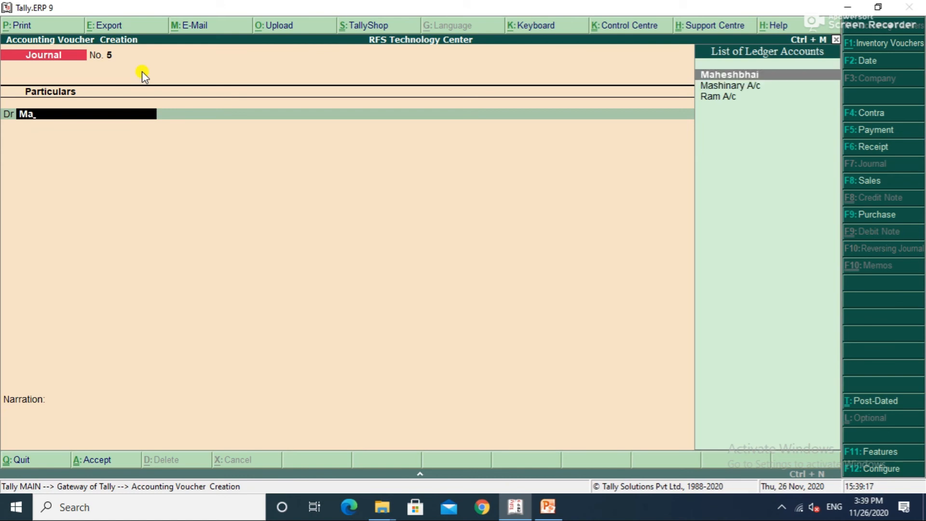
key(Return)
text(25000)
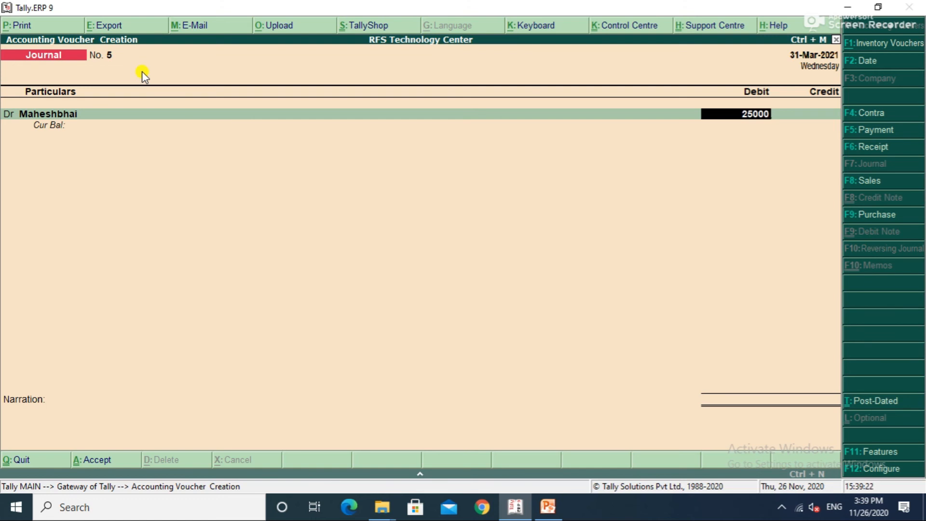
key(Return)
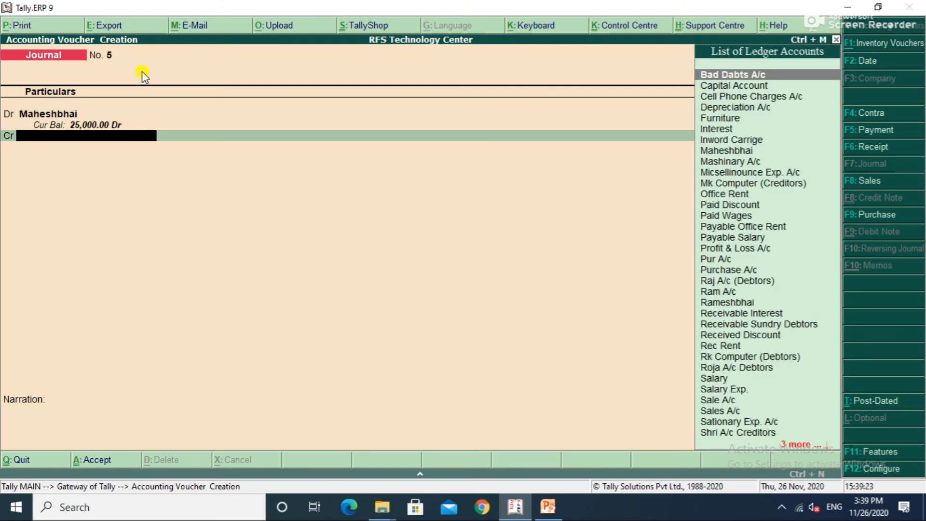
text(Pa)
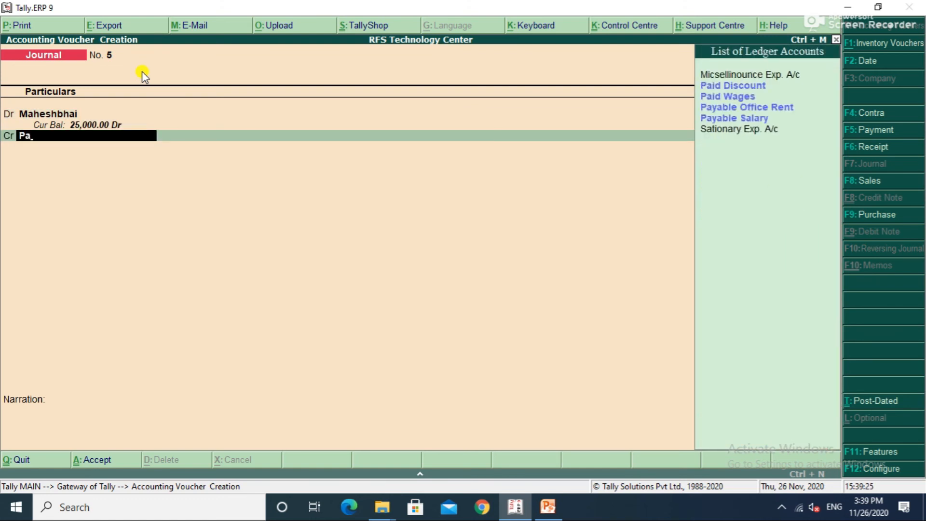
key(Down)
key(Down)
key(Down)
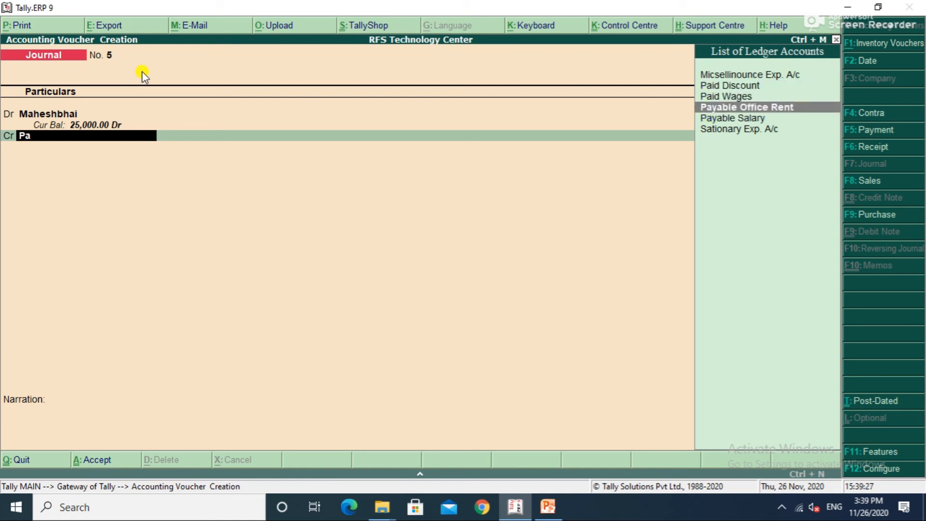
key(BackSpace)
key(BackSpace)
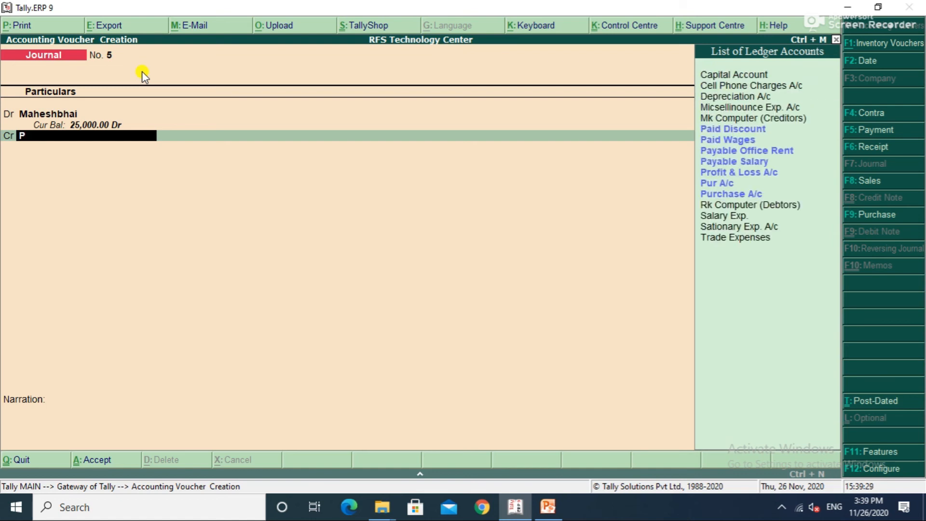
text(Pa)
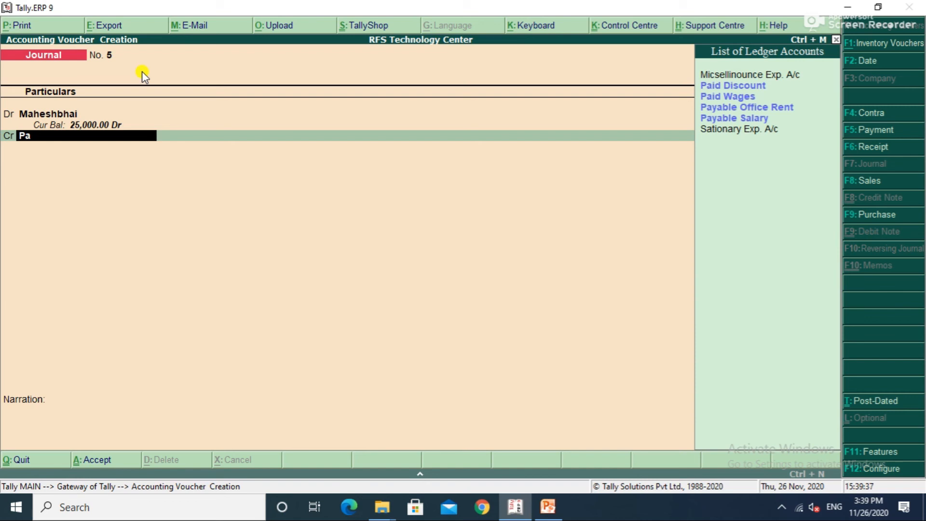
key(BackSpace)
key(BackSpace)
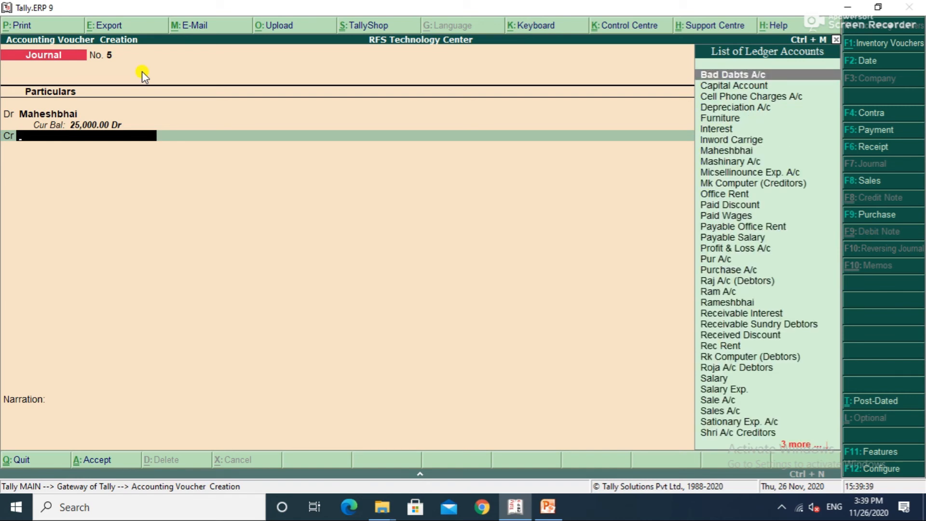
Start a new ledger from within the voucher and name it Payable Sundry Creditors, leaving the alias empty
key(alt+c)
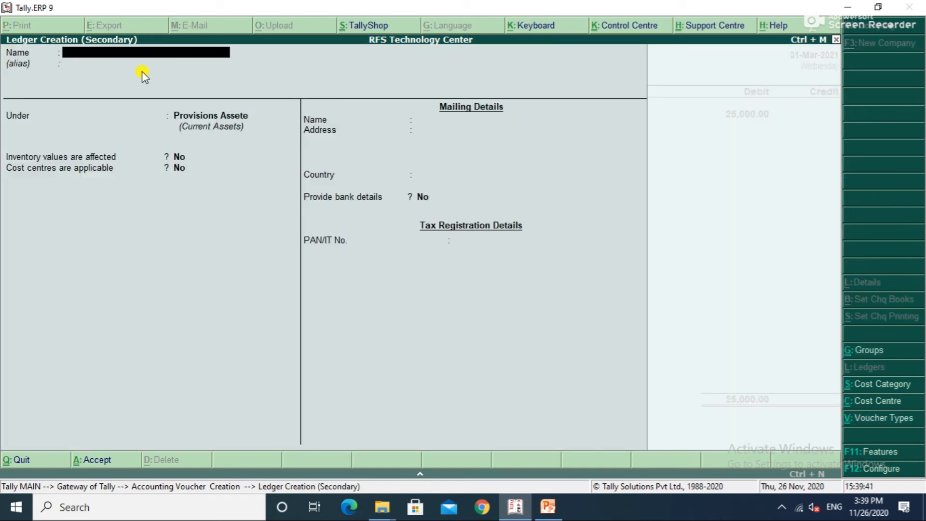
text(Payable Sundry Creditors)
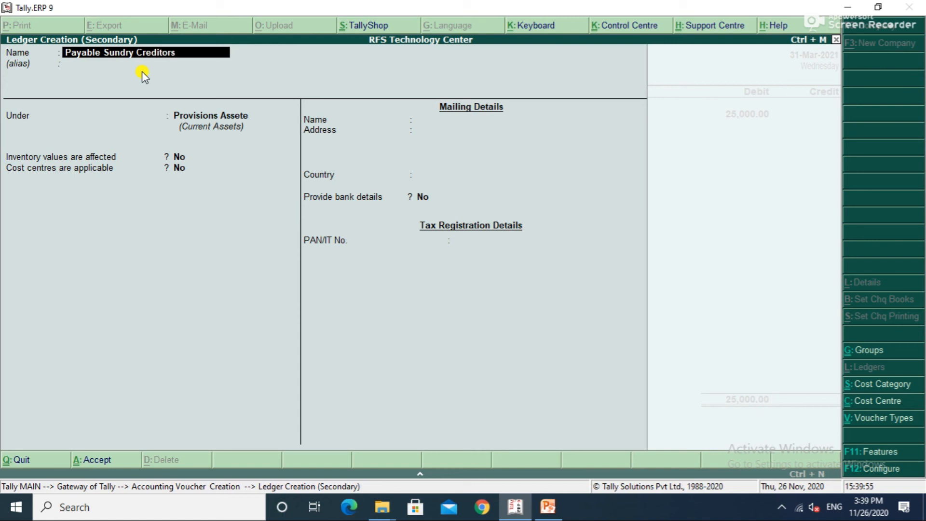
key(Return)
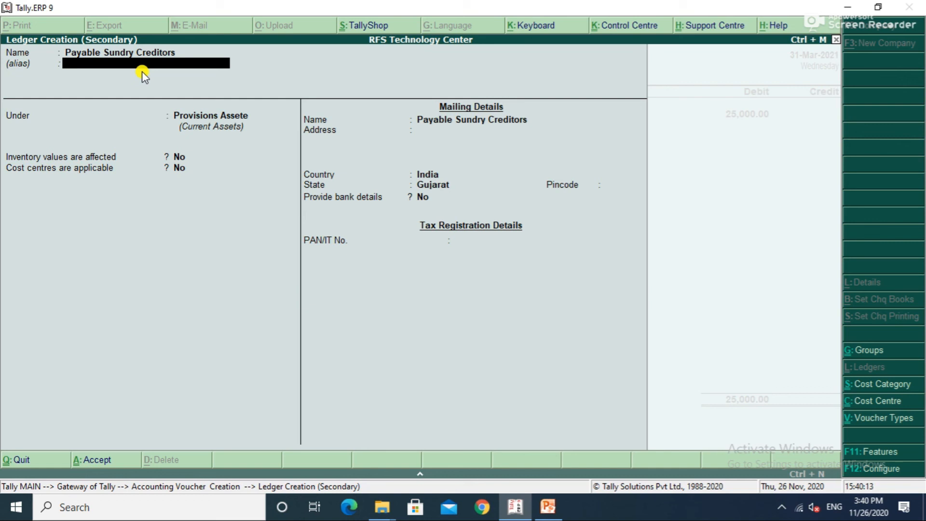
key(Return)
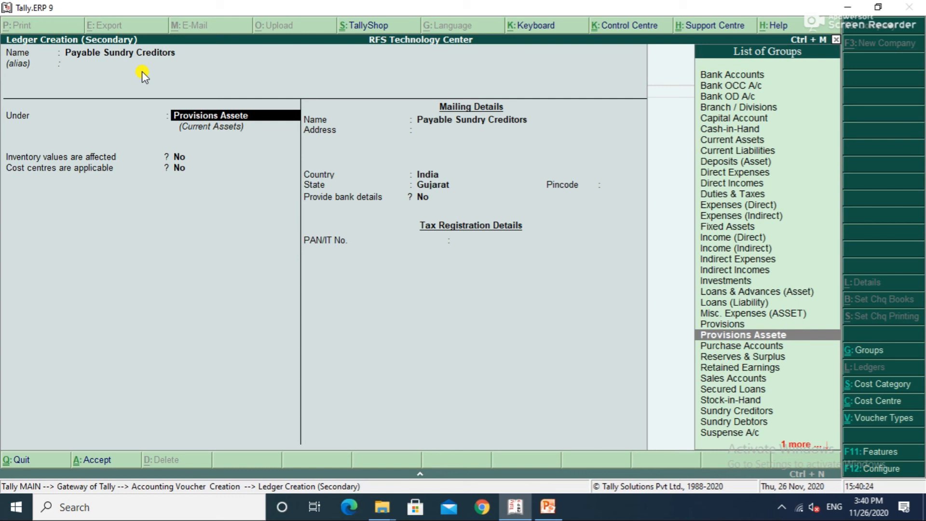
Place the Payable Sundry Creditors ledger under Provisions, save it, and save the Journal voucher crediting it with 25,000
key(Down)
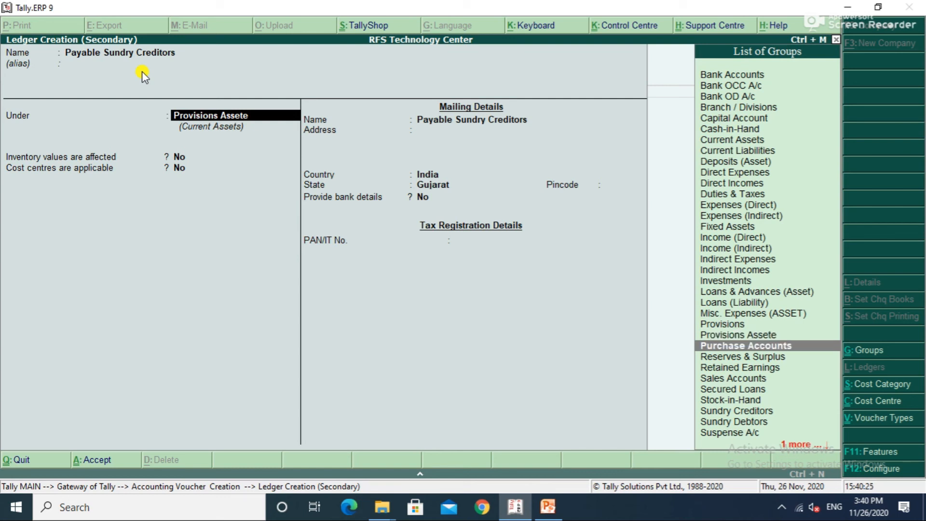
key(Up)
key(Up)
key(Return)
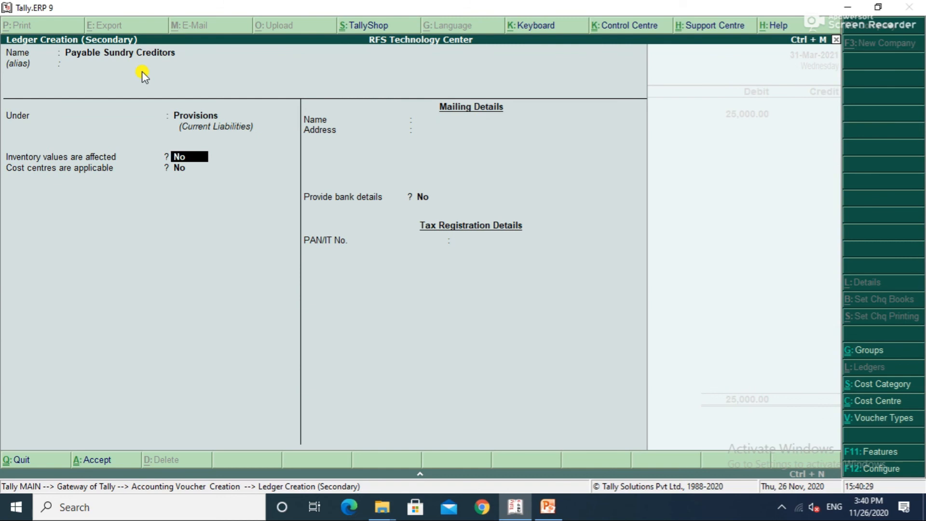
key(Return)
key(Return)
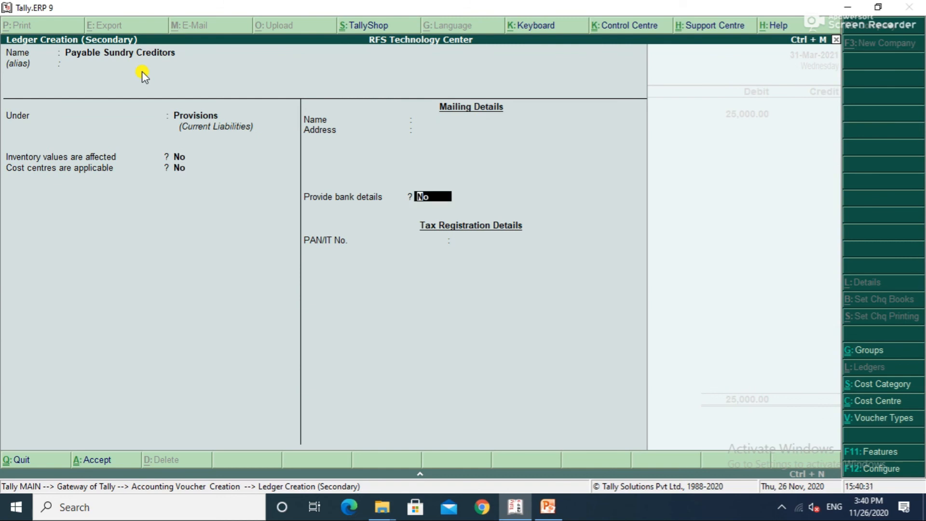
key(Return)
key(Return)
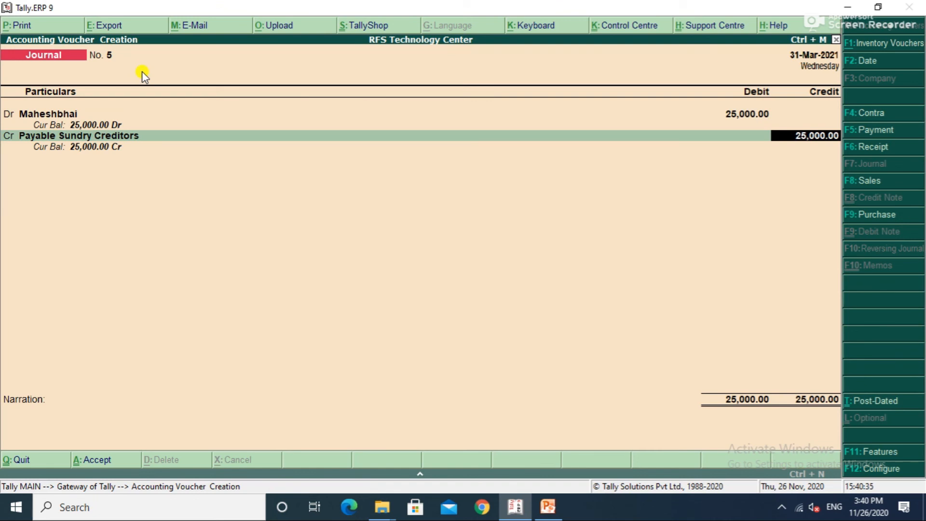
key(ctrl+a)
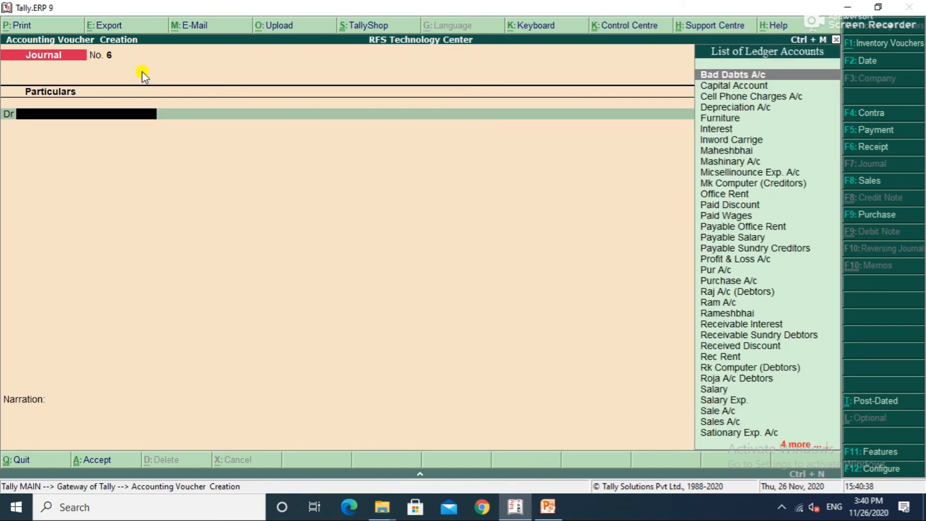
Debit the Receivable Interest ledger with 6000 in Journal voucher No. 6
text(I)
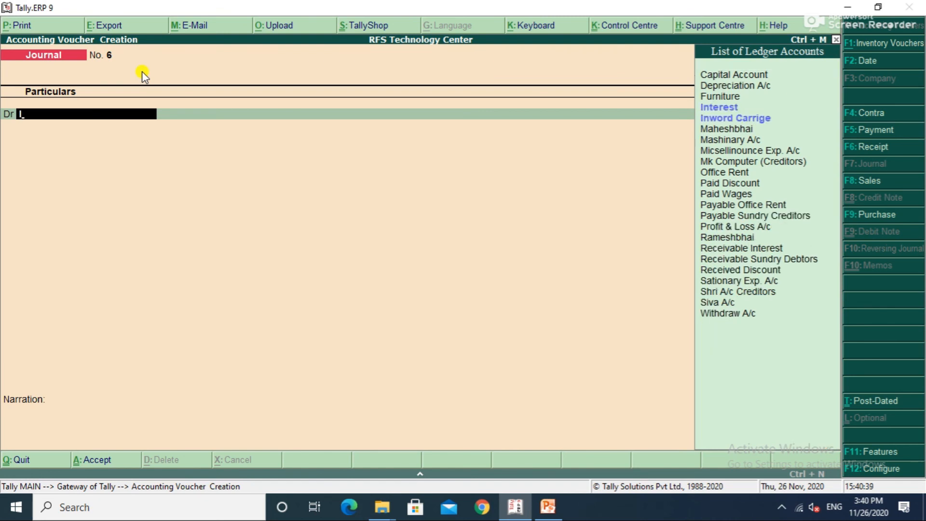
key(BackSpace)
text(Re)
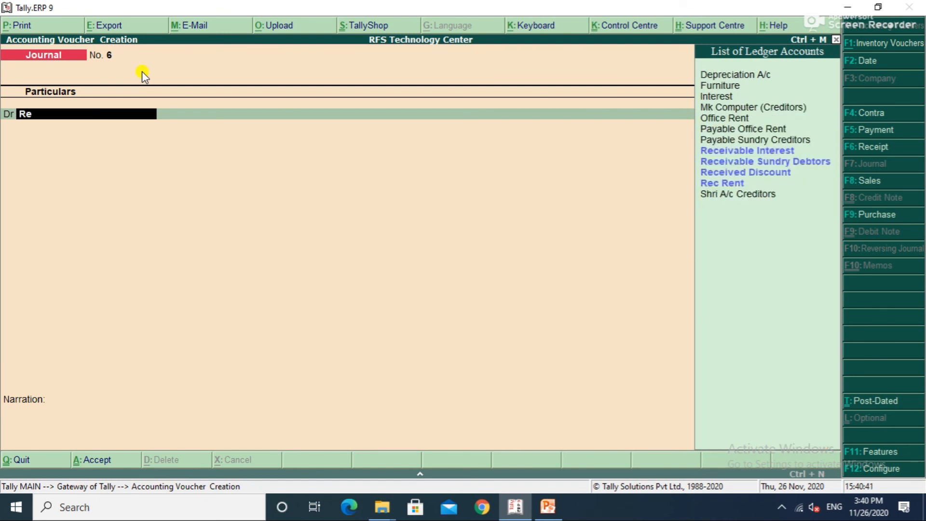
key(Down)
key(Up)
key(Return)
text(60000)
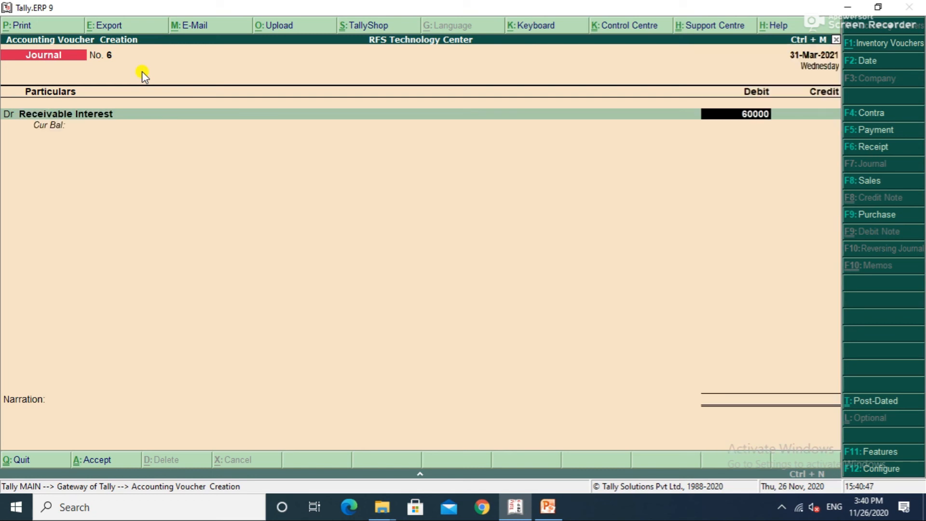
key(Return)
key(BackSpace)
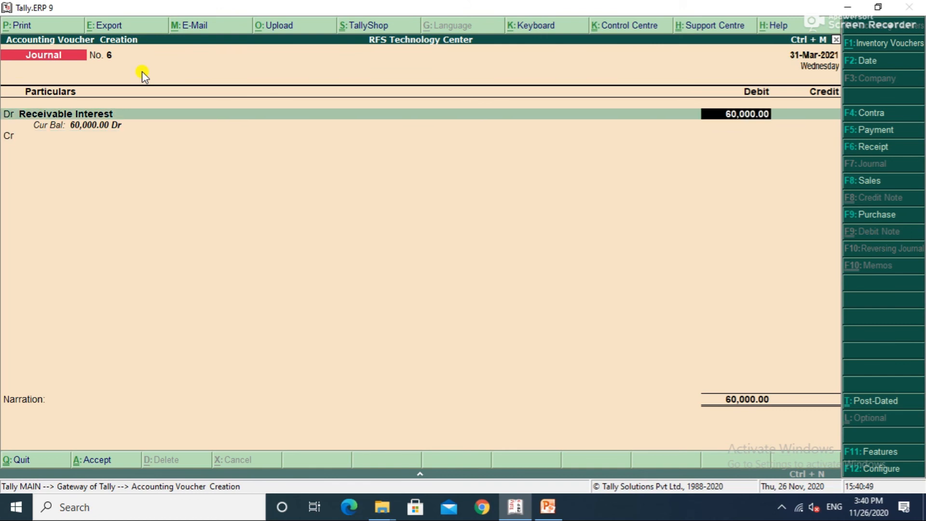
text(6000)
key(Return)
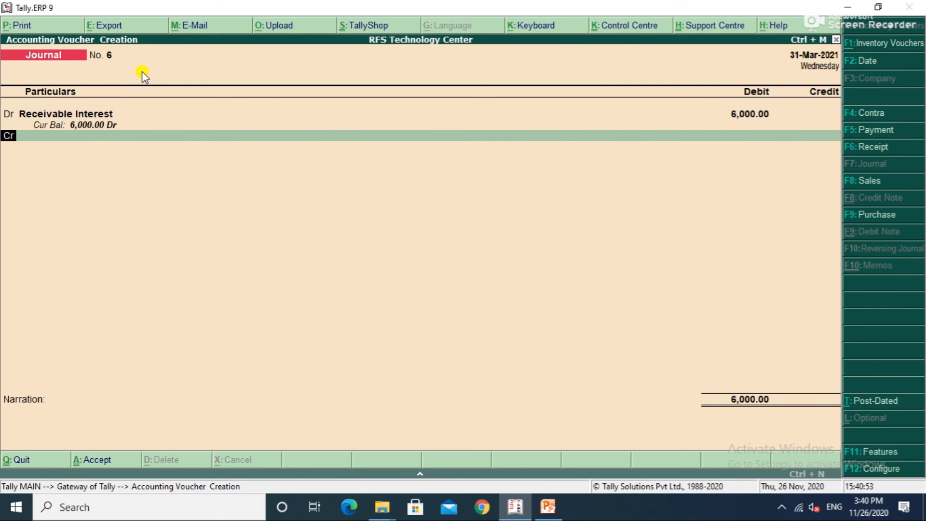
Credit the Interest ledger with 6,000 and save the Journal voucher
key(Return)
text(In)
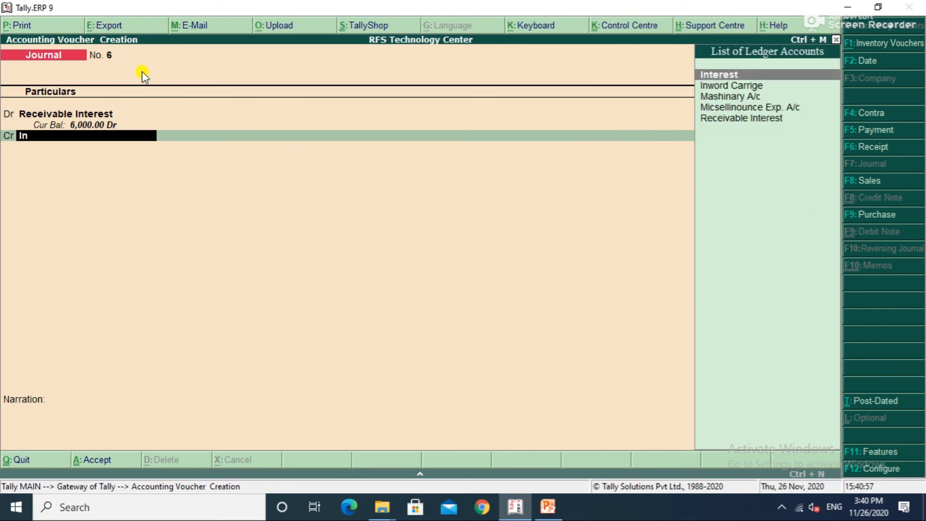
key(Return)
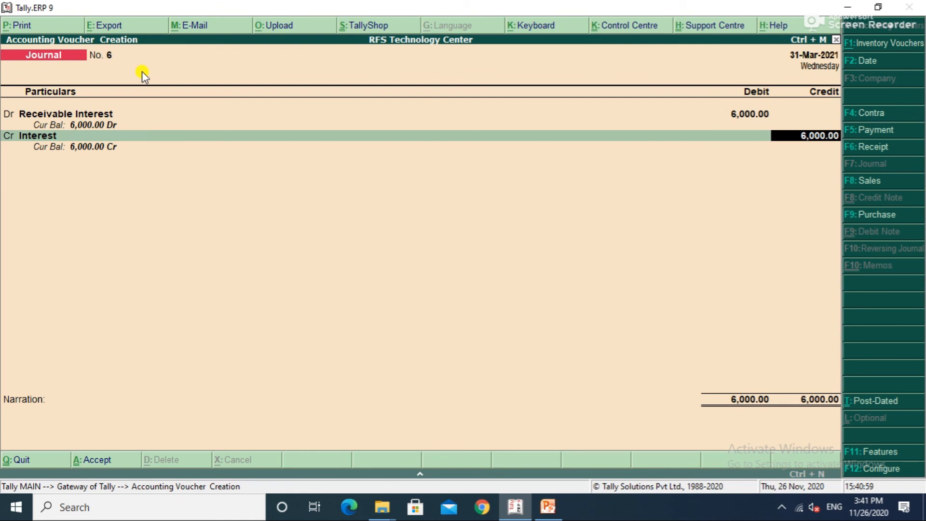
key(ctrl+a)
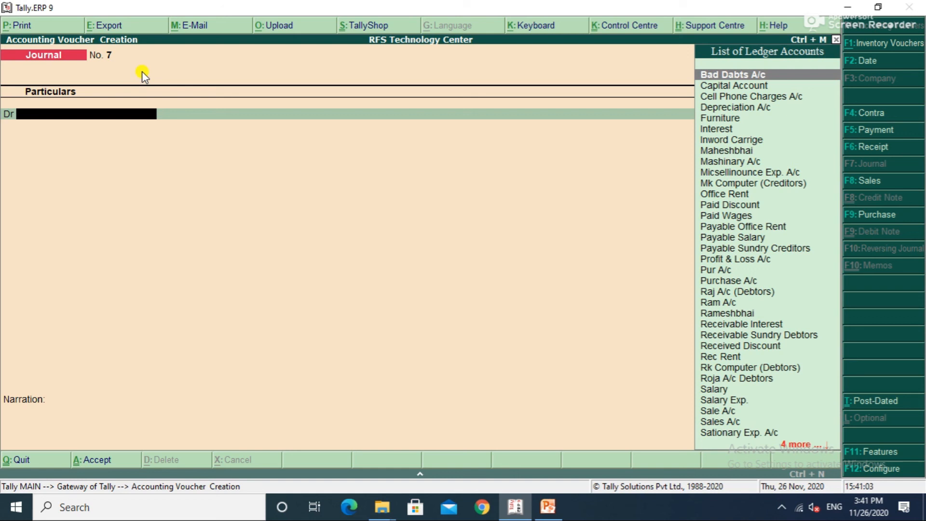
Debit the debtor's personal ledger with 30000 in Journal voucher No. 7
text(Ra)
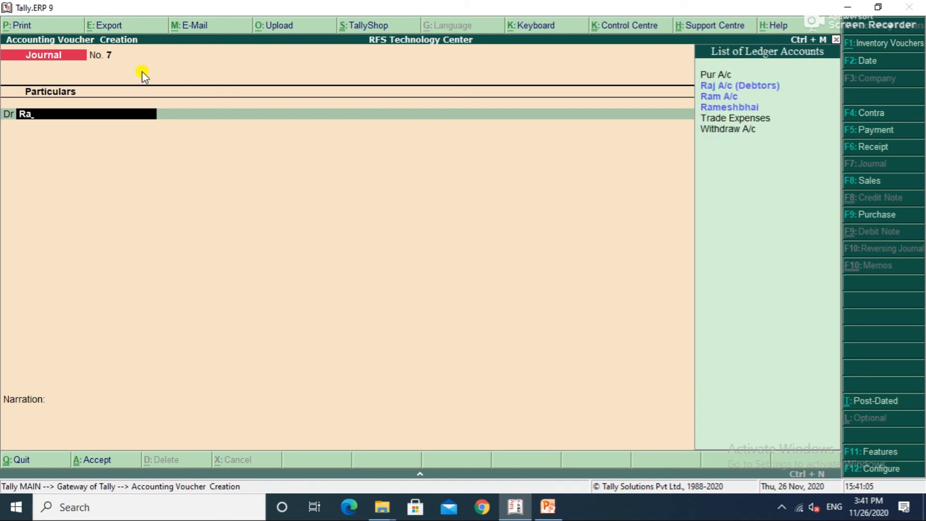
key(Down)
key(Down)
key(Down)
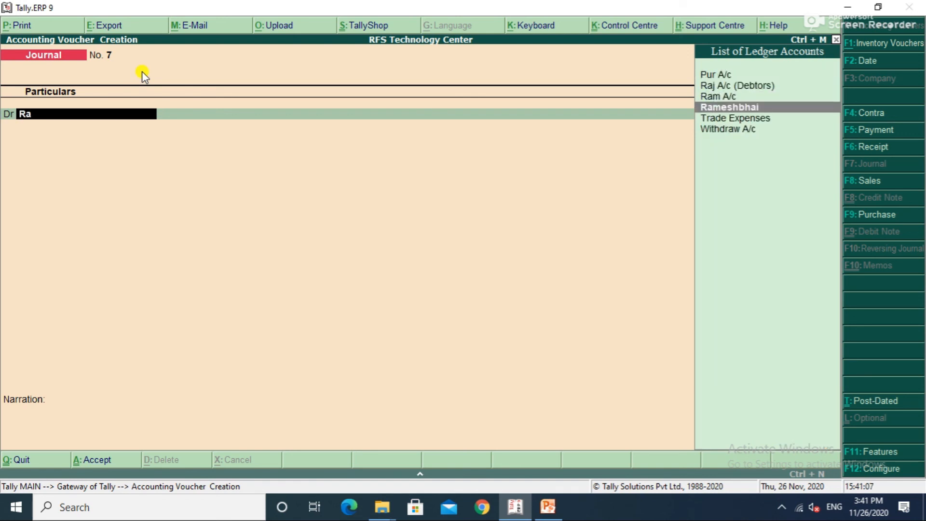
key(Return)
text(30000)
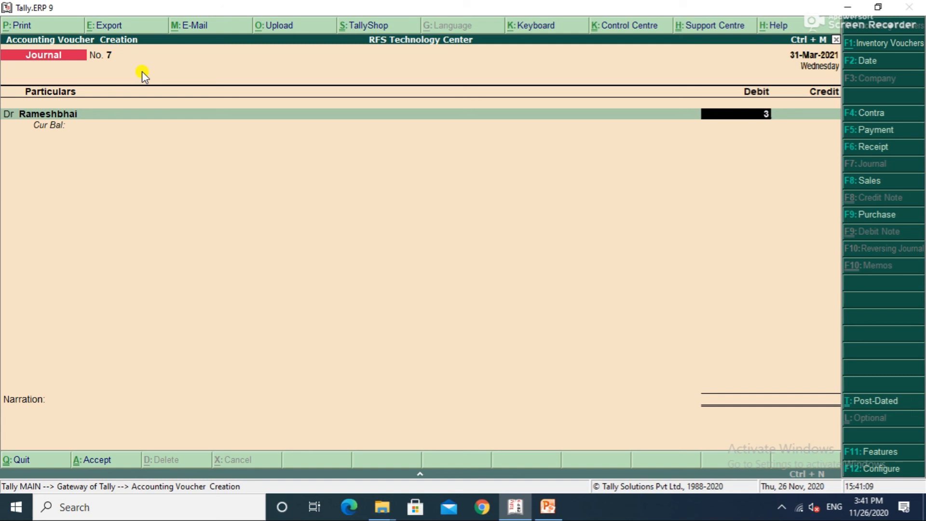
key(Return)
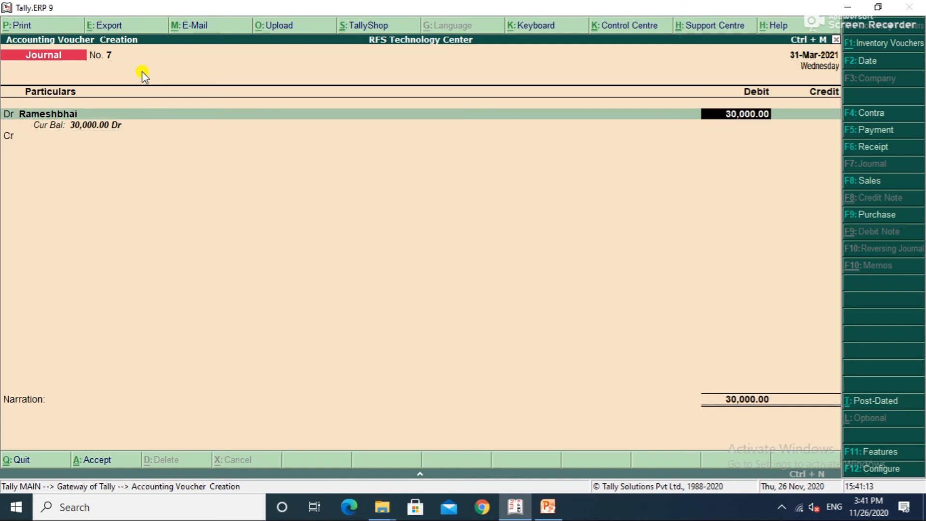
Replace the debited ledger in Journal voucher No. 7 with Receivable Sundry Debtors
key(BackSpace)
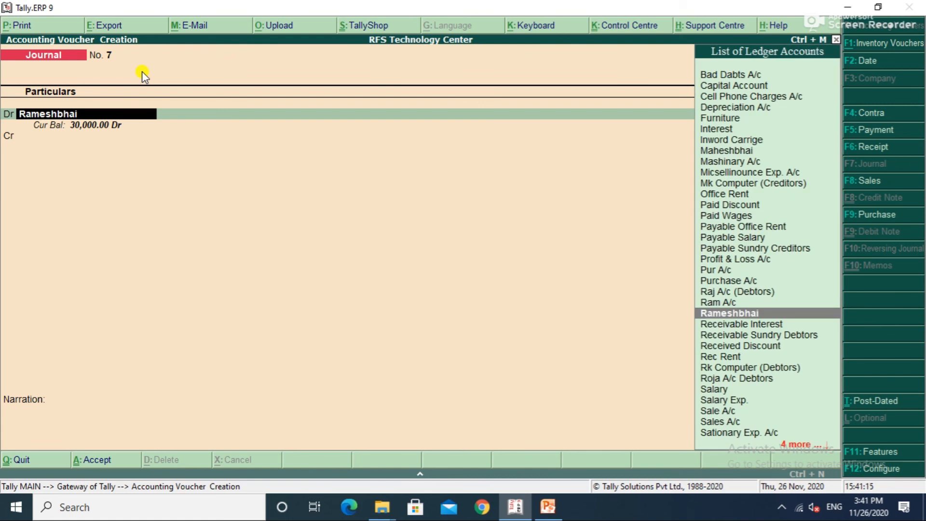
text(p)
key(BackSpace)
text(Ra)
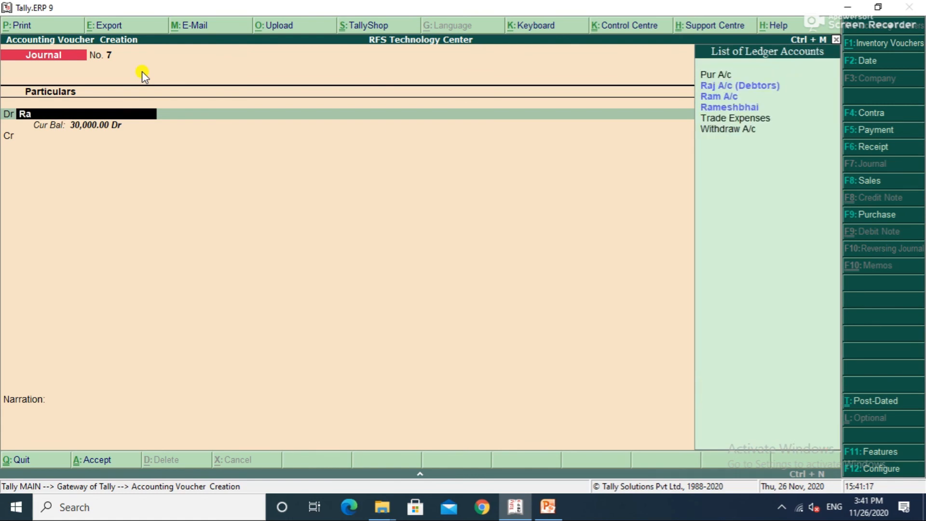
key(BackSpace)
text(e)
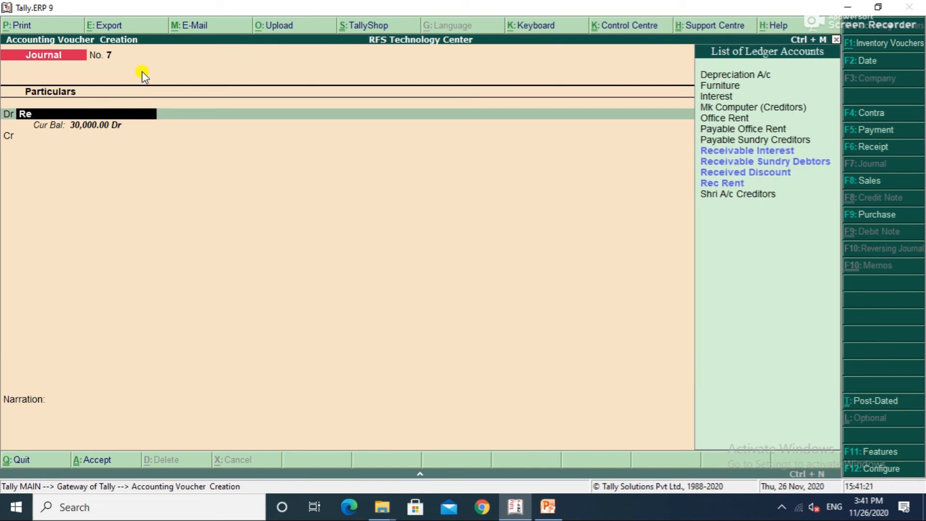
key(Down)
key(Down)
key(Return)
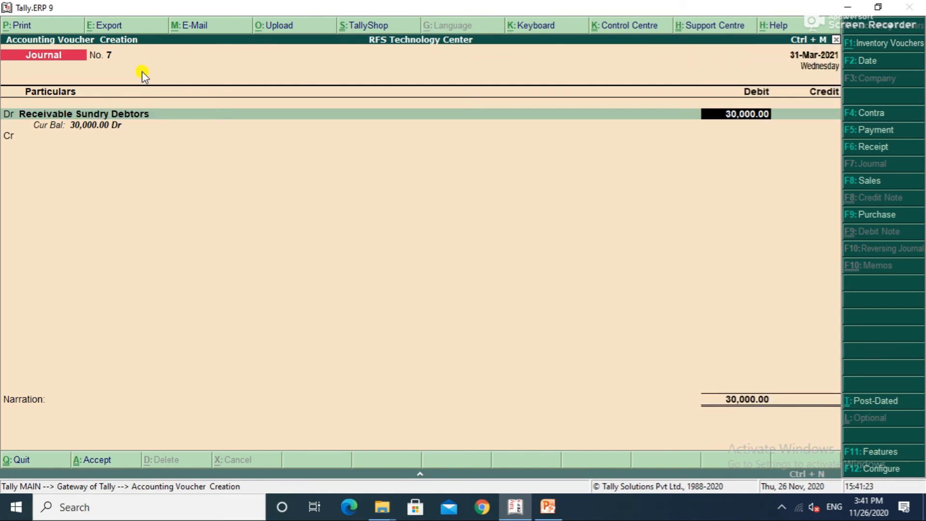
Credit the debtor's personal ledger with 30,000 and save the Journal voucher
key(Return)
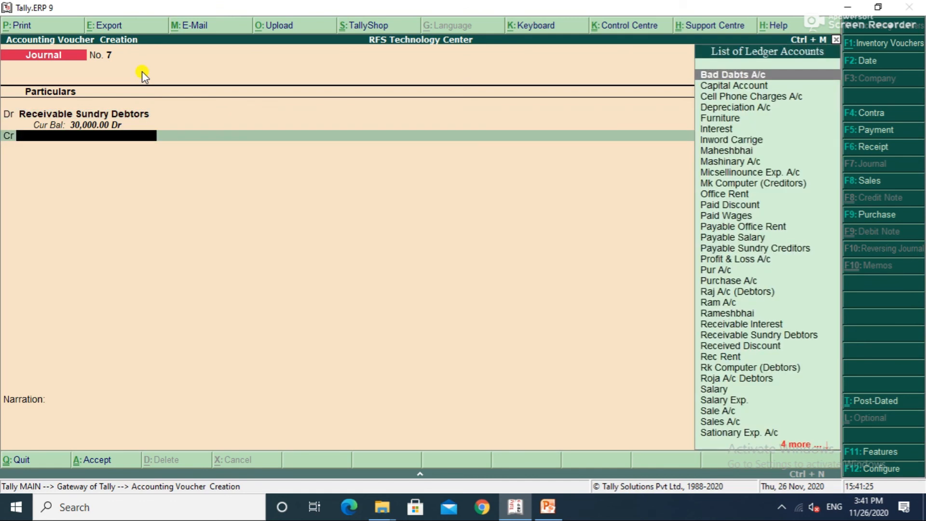
text(Ram)
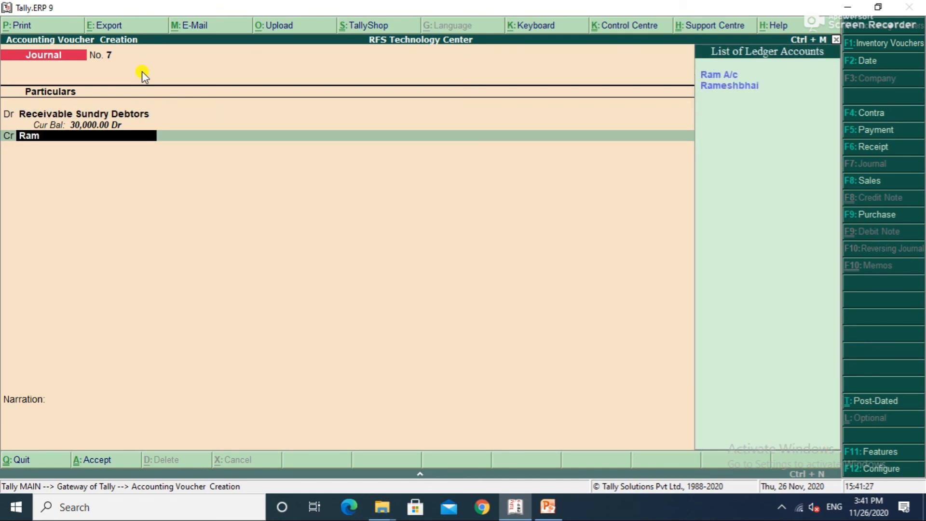
text(esh)
key(Return)
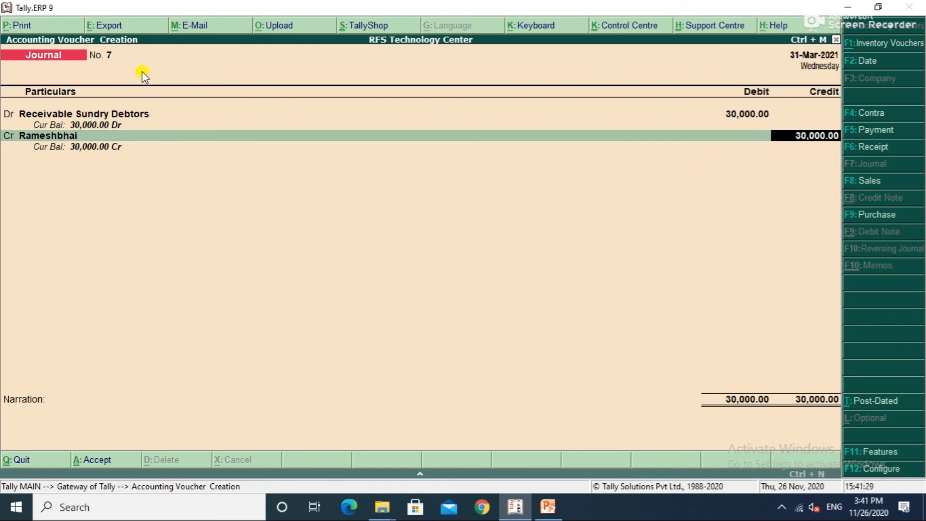
key(Return)
key(Return)
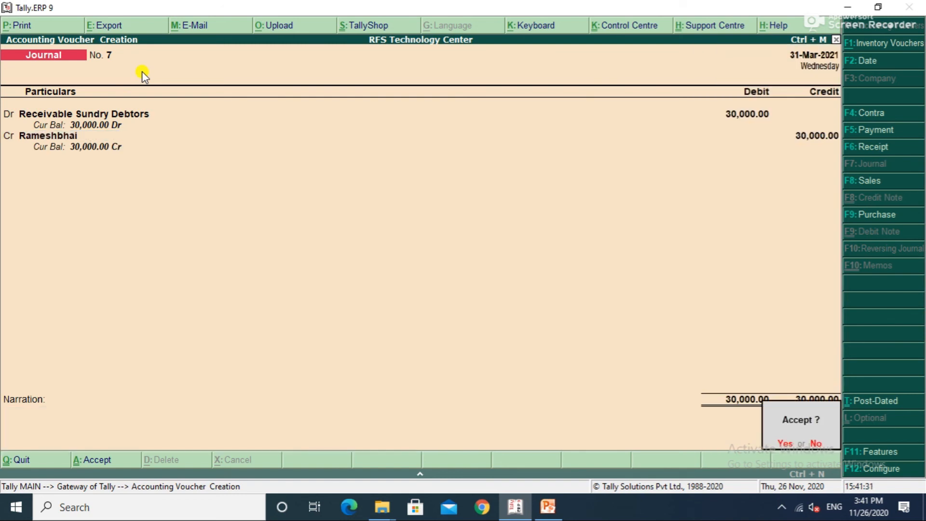
key(Return)
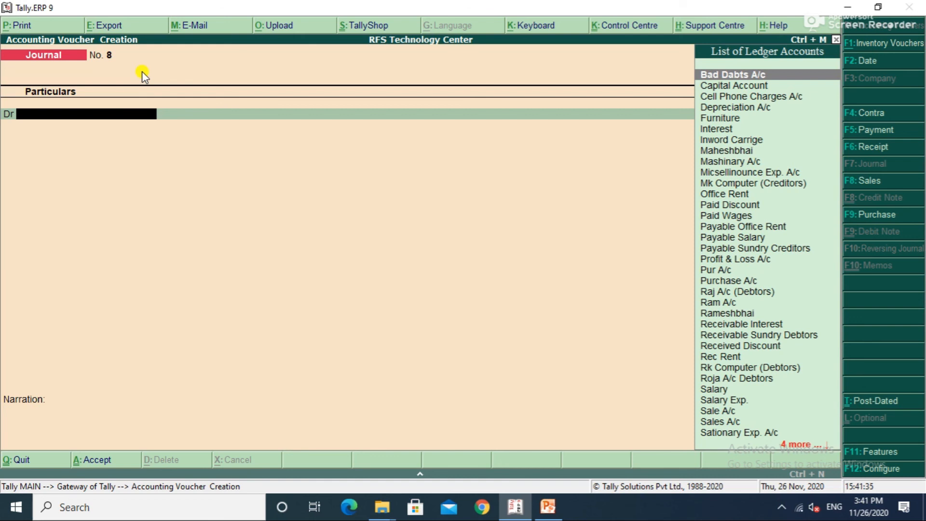
Leave voucher entry, open the Day Book to review the 31-Mar-2021 journal entries, and return to the Gateway of Tally
key(Escape)
key(Return)
key(Escape)
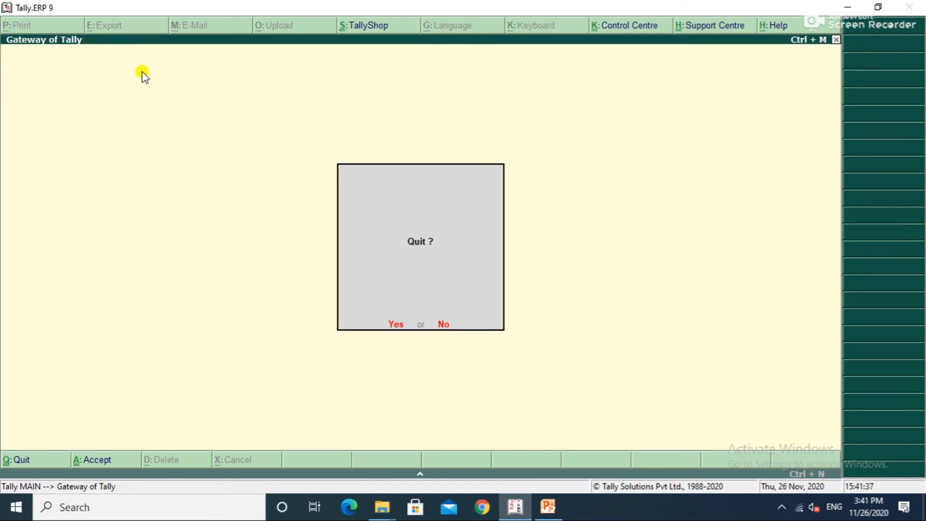
key(Escape)
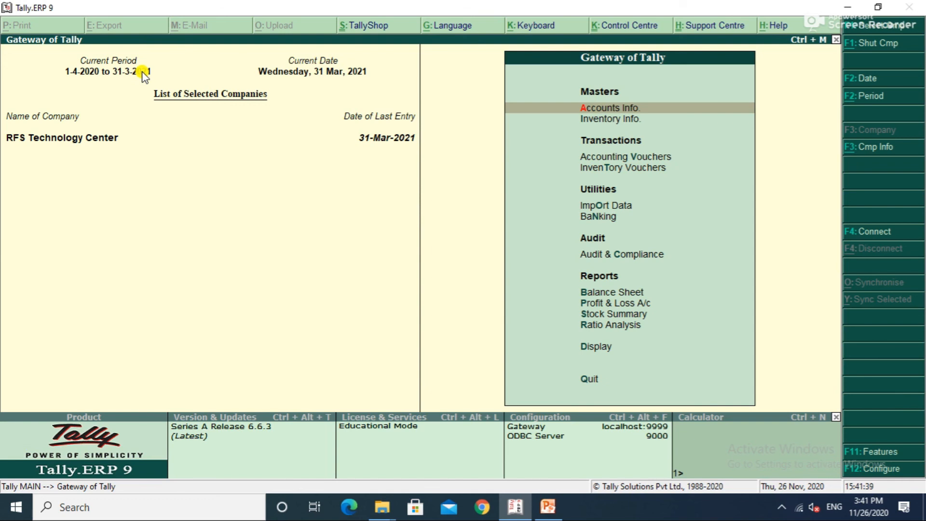
key(Down)
key(Down)
key(Down)
key(Down)
key(Down)
key(Down)
key(Down)
key(Down)
key(Down)
key(Down)
key(Down)
key(Down)
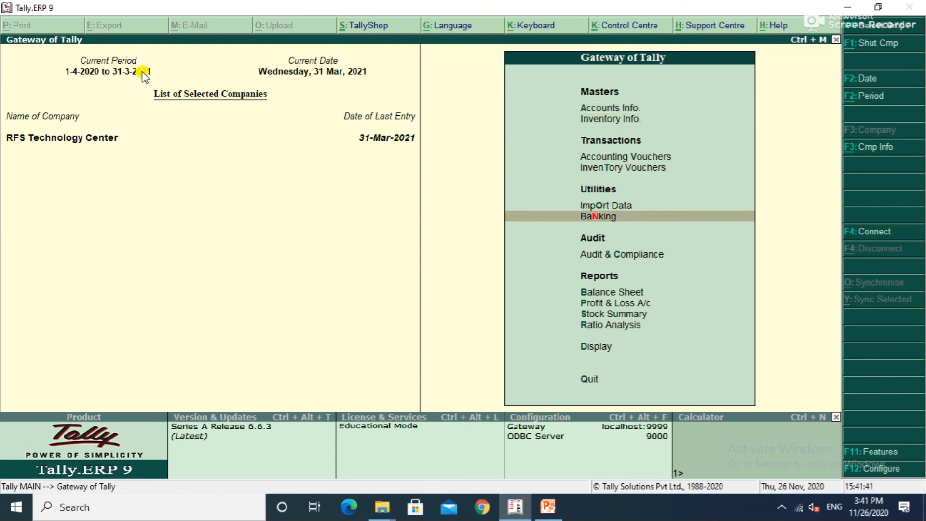
key(Up)
key(Up)
key(Down)
key(Return)
key(Down)
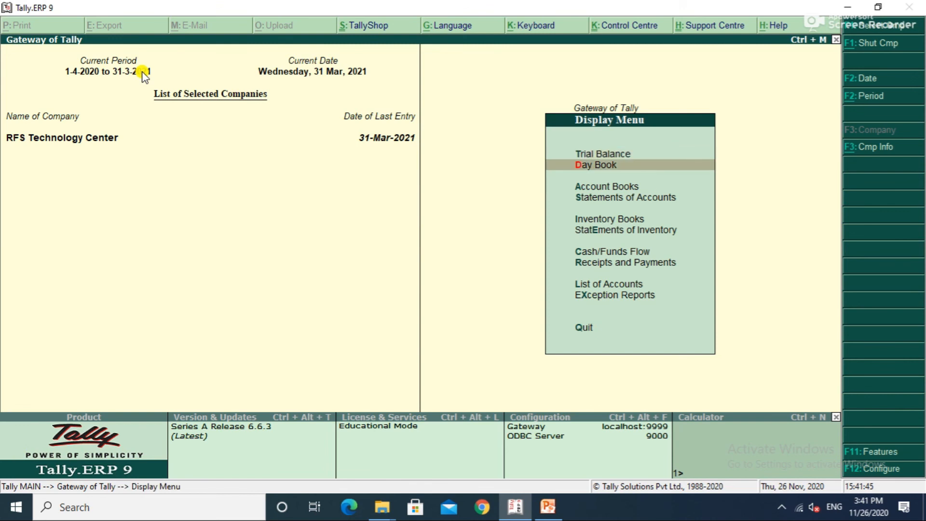
key(Return)
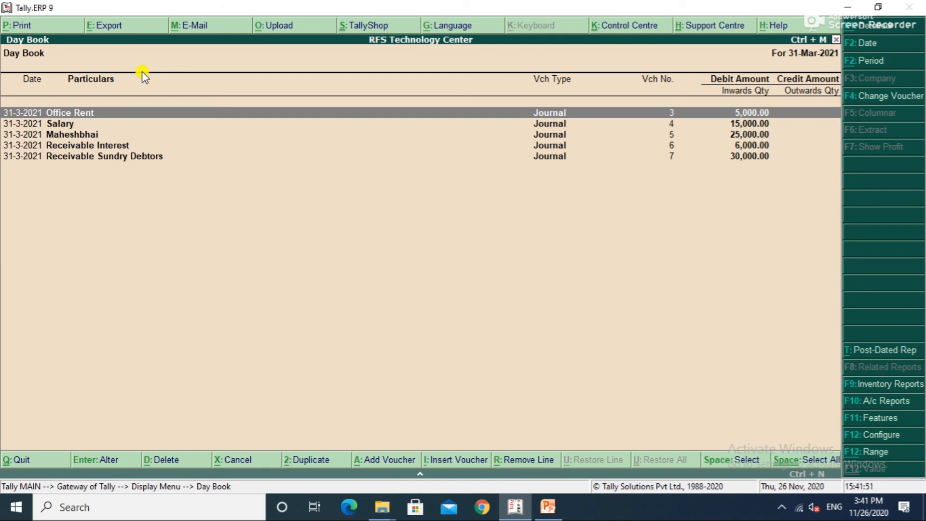
key(Escape)
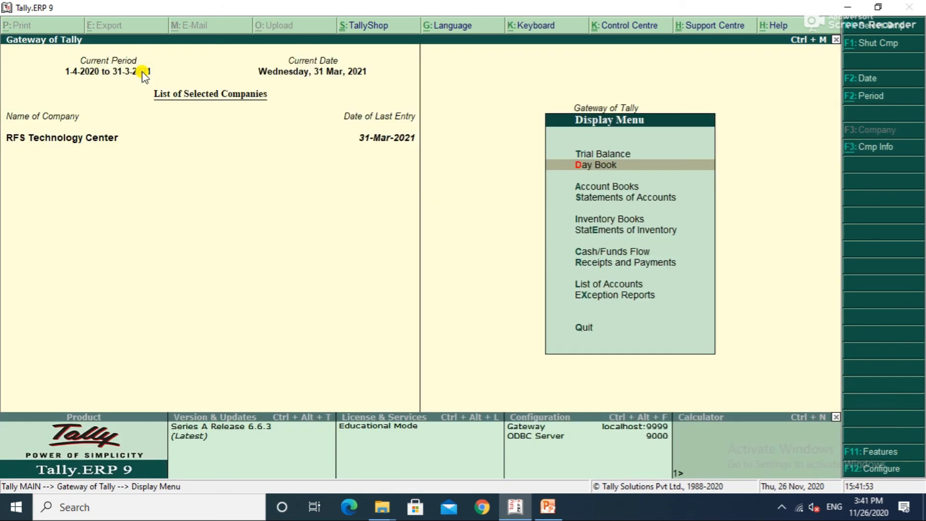
key(Escape)
Open the Balance Sheet in detailed view to examine the provisions under current liabilities and current assets
key(Up)
key(Up)
key(Up)
key(Up)
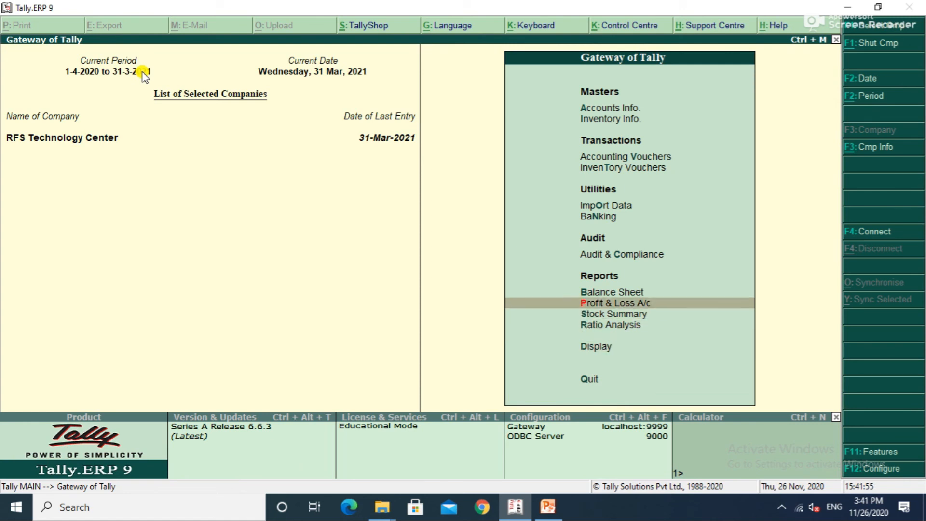
key(Return)
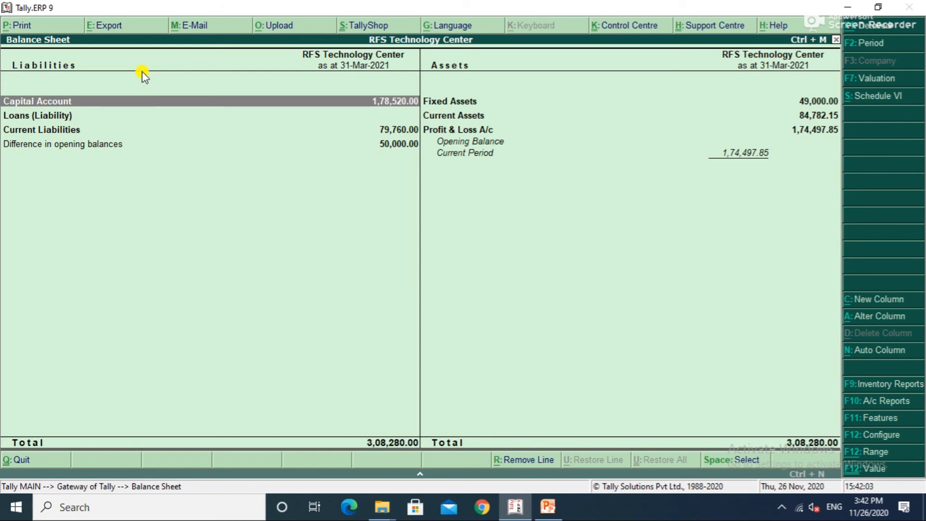
key(alt+F1)
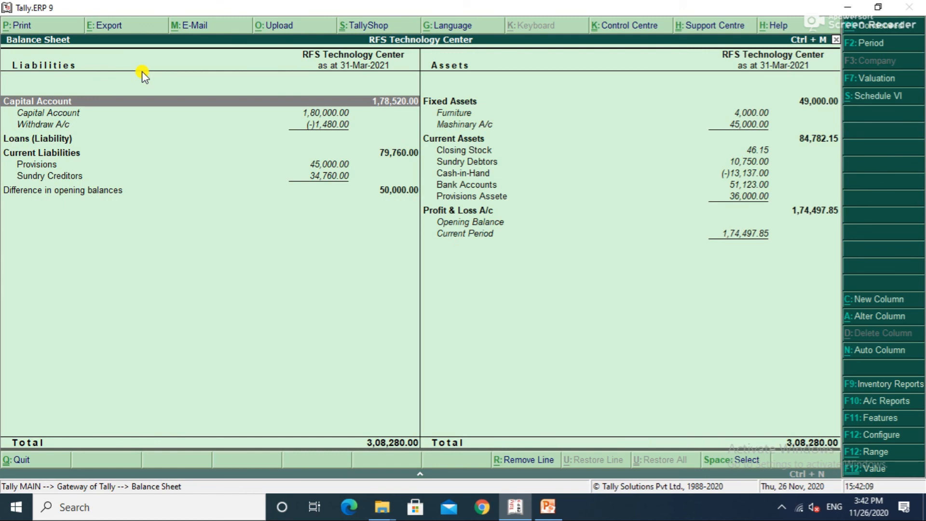
Open the Provisions group under Current Liabilities to examine its payable ledgers, and return to the Balance Sheet
click(46, 166)
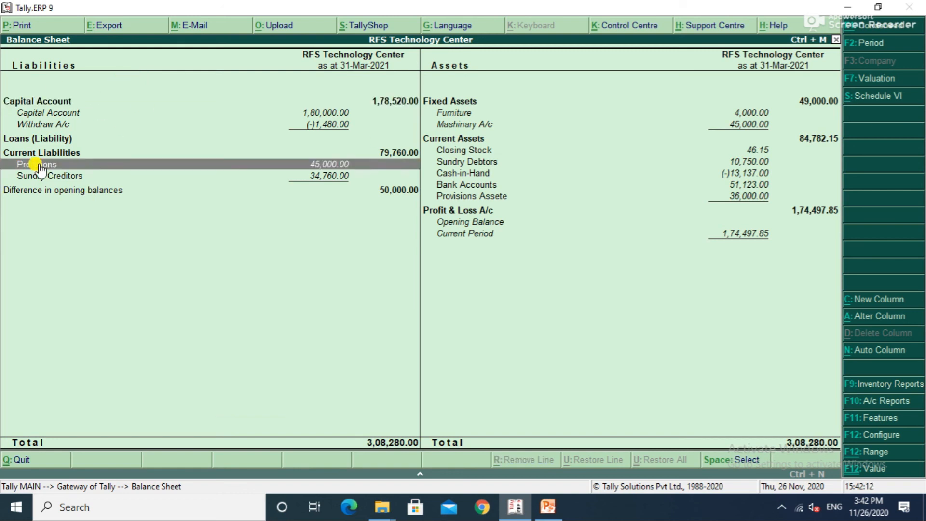
click(86, 166)
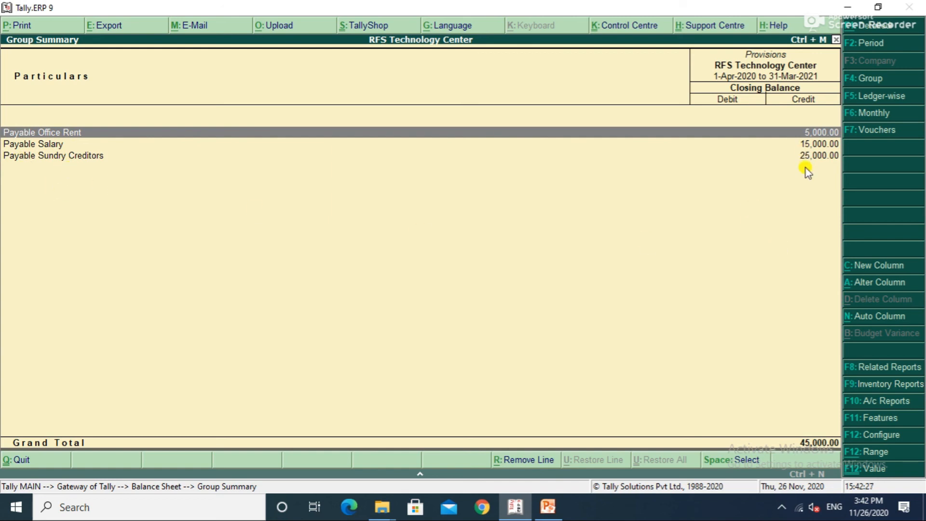
key(Escape)
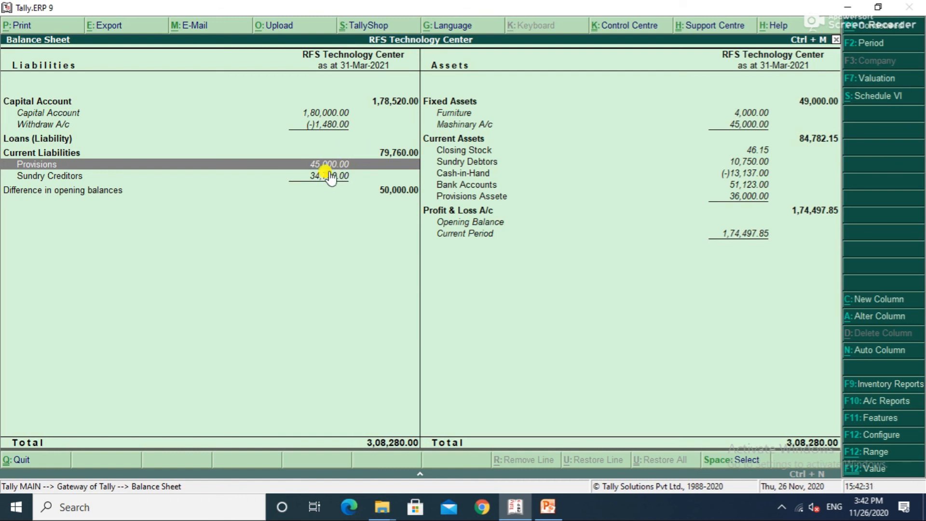
Examine the receivable ledgers in the Provisions Assete group under Current Assets, and back out of the Balance Sheet to the quit prompt
click(468, 198)
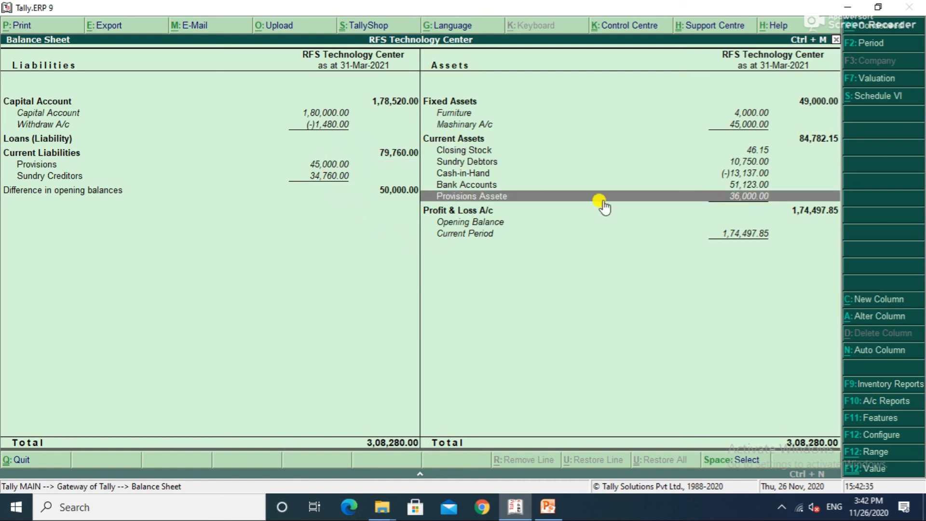
double_click(761, 200)
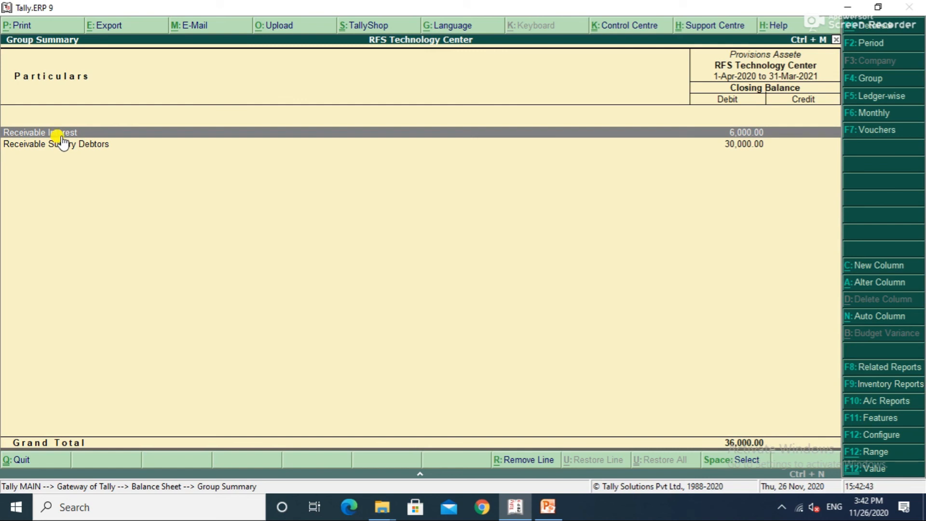
key(Escape)
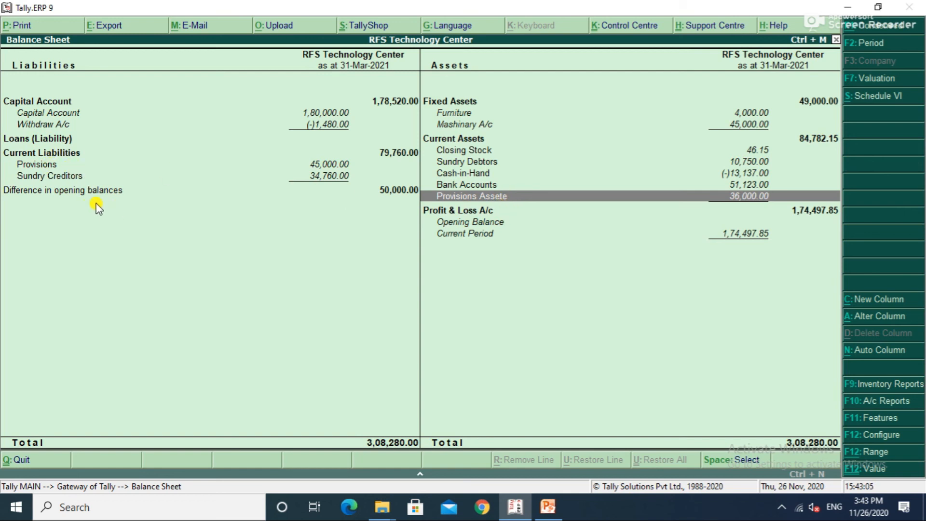
key(Escape)
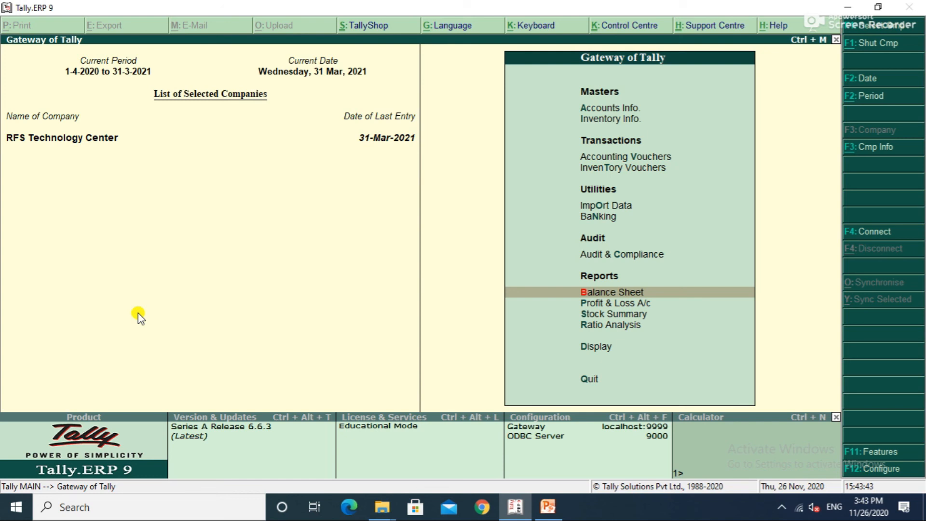
key(Escape)
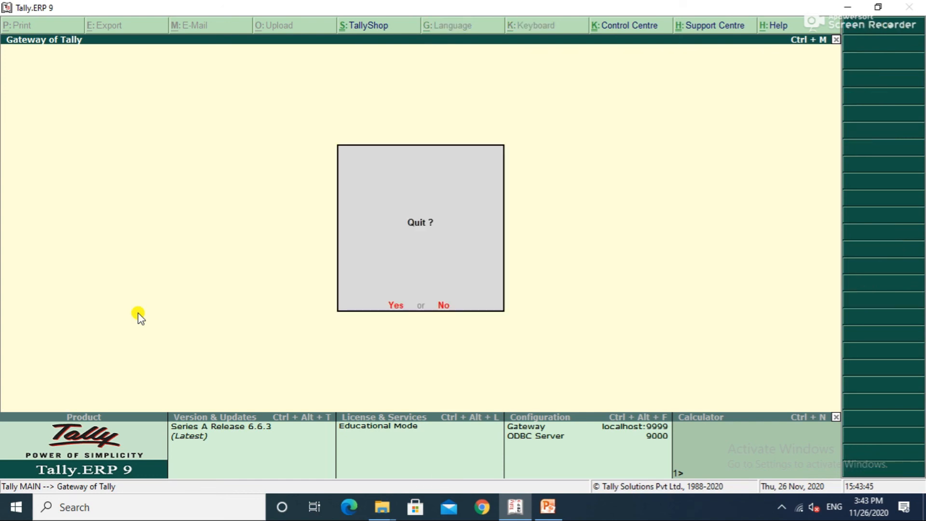